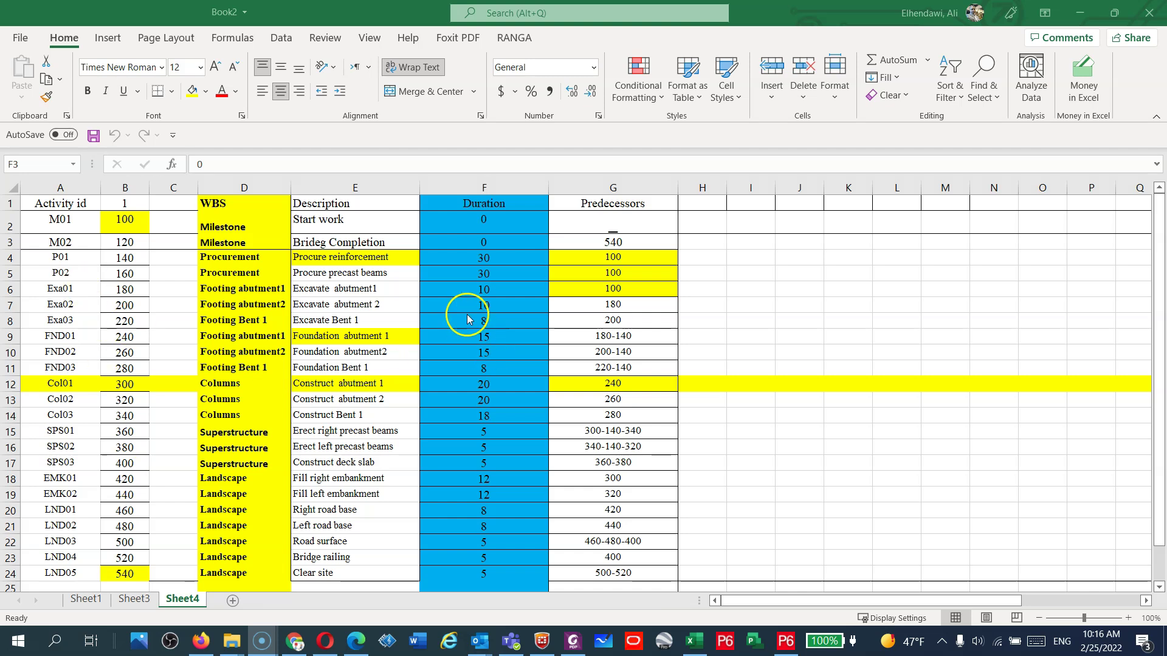
Review the Duration values in spreadsheet column F, from F2 down to F11
{"action": "left_click", "coordinate": [490, 179]}
{"action": "left_click", "coordinate": [487, 180]}
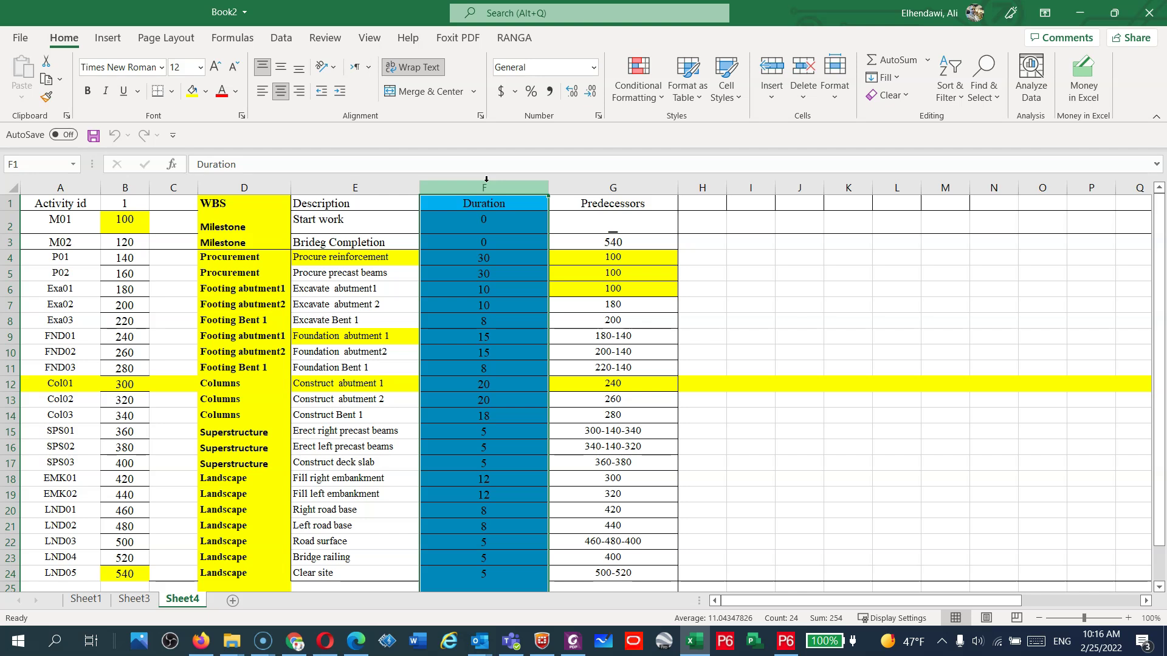
{"action": "left_click", "coordinate": [513, 365]}
{"action": "left_click_drag", "start_coordinate": [502, 239], "coordinate": [490, 568]}
{"action": "left_click", "coordinate": [494, 369]}
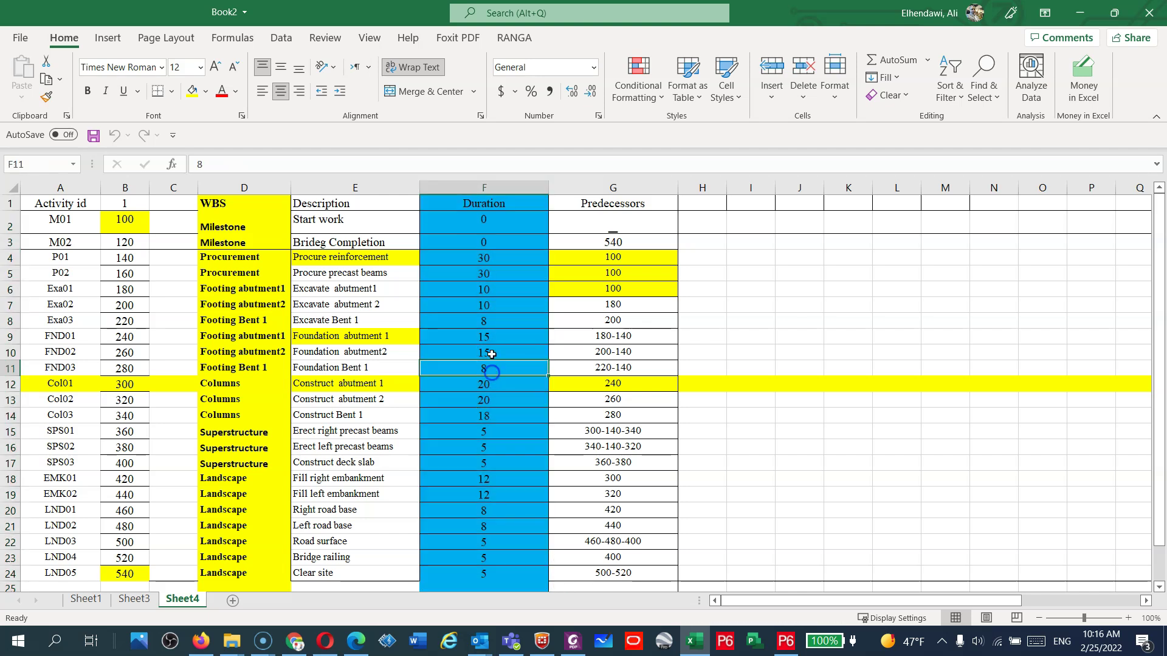
{"action": "left_click", "coordinate": [477, 217]}
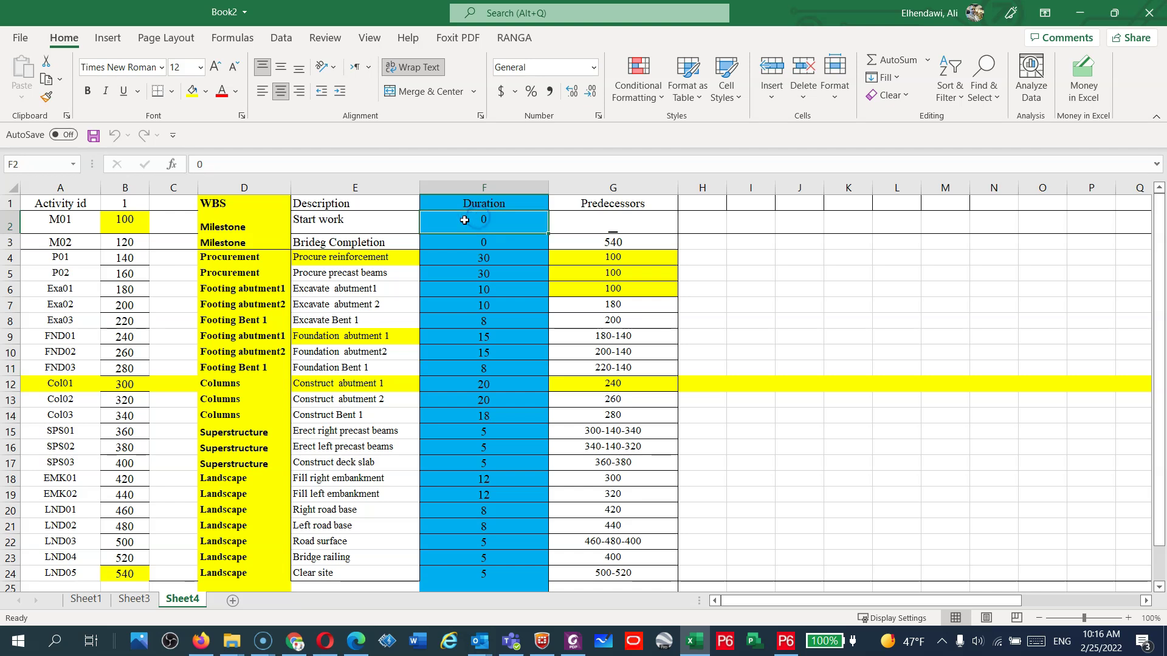
{"action": "left_click", "coordinate": [358, 220]}
{"action": "key", "text": "Down"}
{"action": "left_click_drag", "start_coordinate": [470, 221], "coordinate": [477, 261]}
{"action": "left_click", "coordinate": [477, 258]}
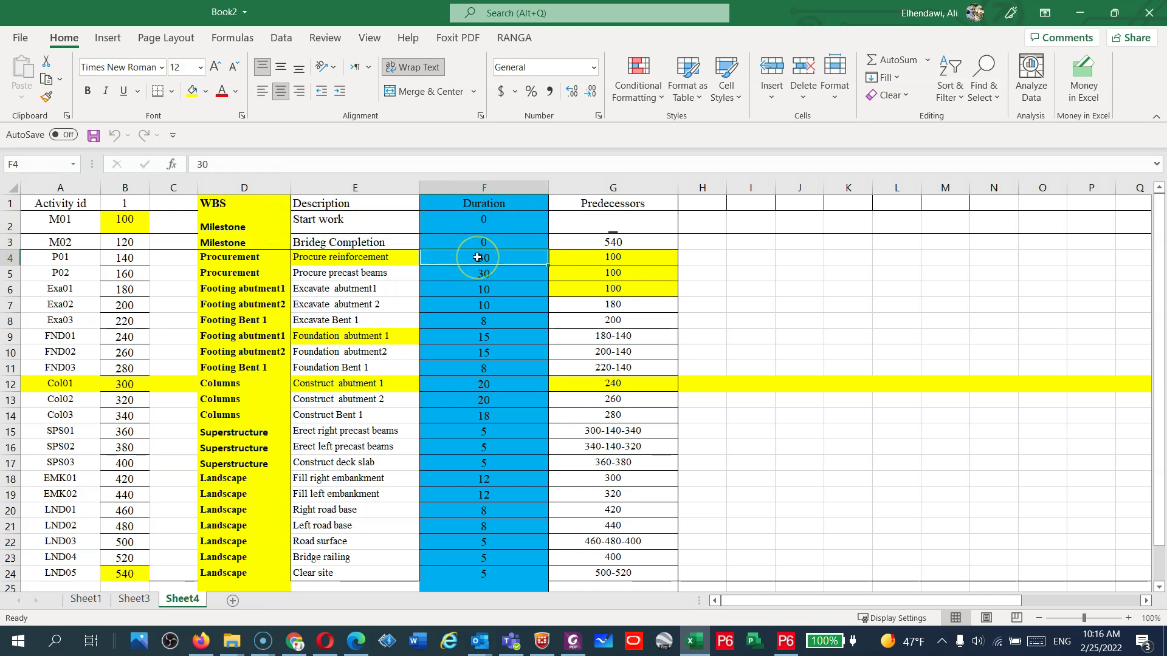
In P6, give activity 200 Excavate abutment 2 an original duration of 30
{"action": "left_click", "coordinate": [785, 641]}
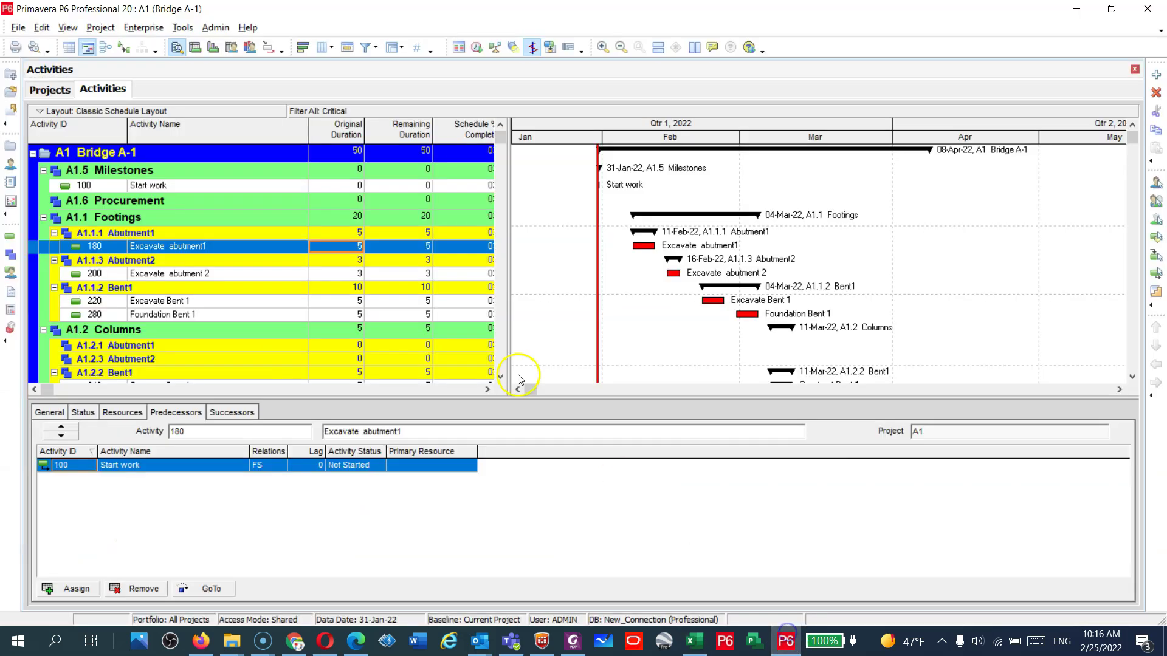
{"action": "left_click", "coordinate": [358, 274]}
{"action": "left_click", "coordinate": [357, 273]}
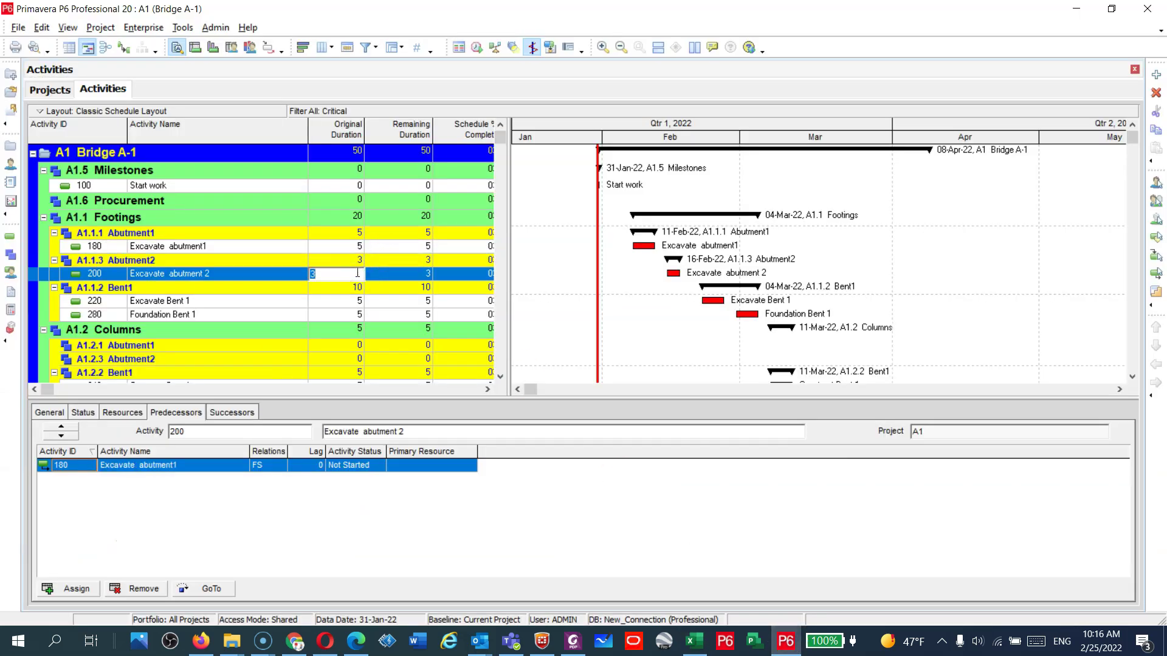
{"action": "key", "text": "Return"}
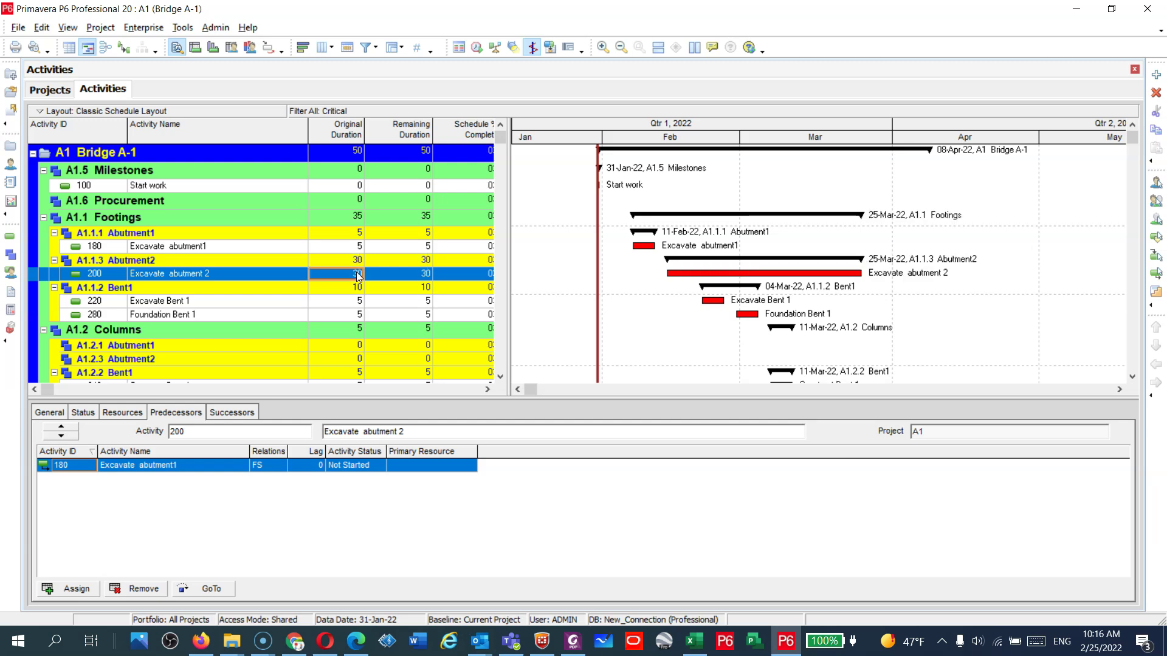
Start an export wizard with Spreadsheet - (XLSX) as the format
{"action": "left_click", "coordinate": [18, 27]}
{"action": "left_click", "coordinate": [43, 100]}
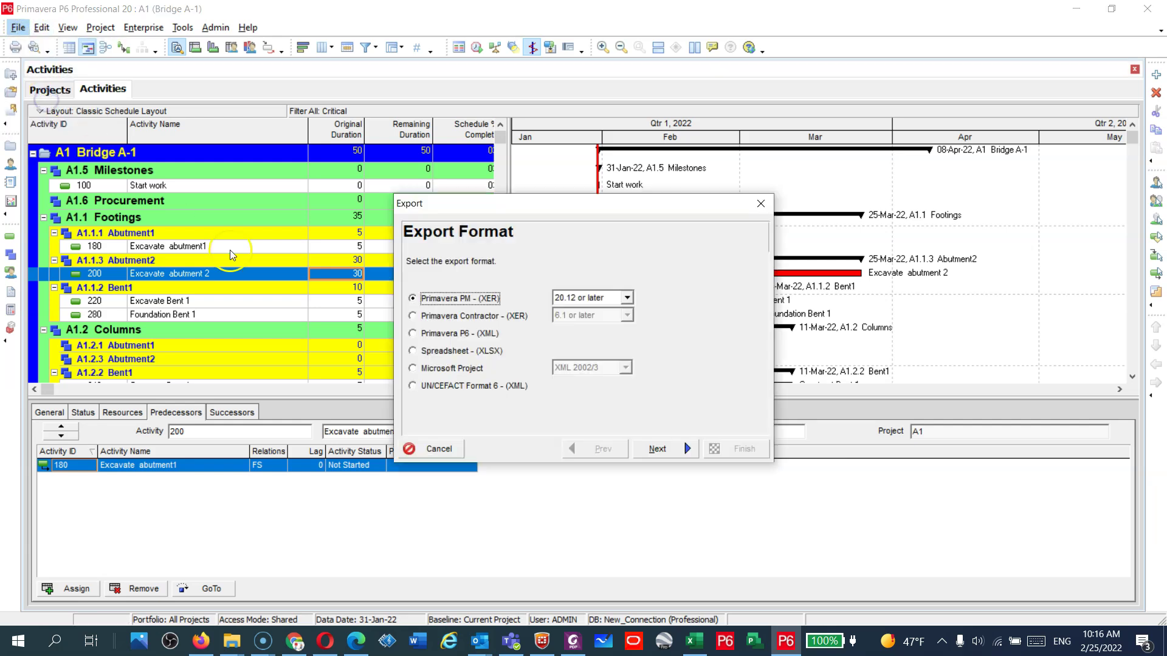
{"action": "left_click", "coordinate": [440, 353]}
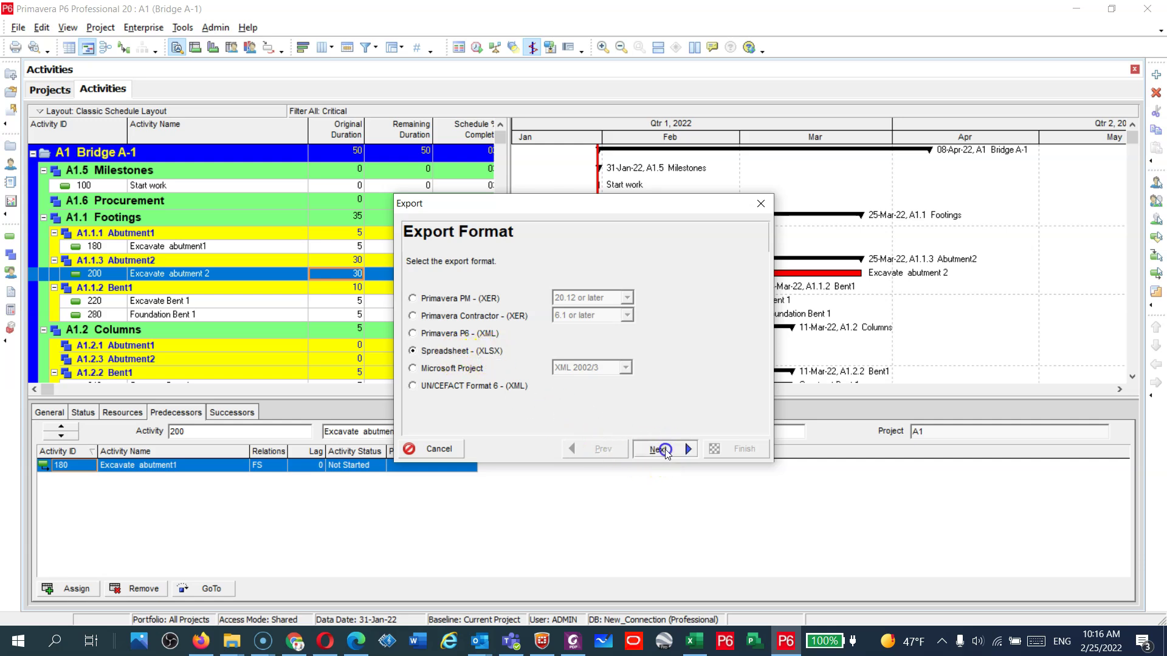
{"action": "left_click", "coordinate": [665, 450]}
Export Activities for project A1 Bridge A-1 and move on to template selection
{"action": "left_click", "coordinate": [461, 297]}
{"action": "left_click", "coordinate": [670, 454]}
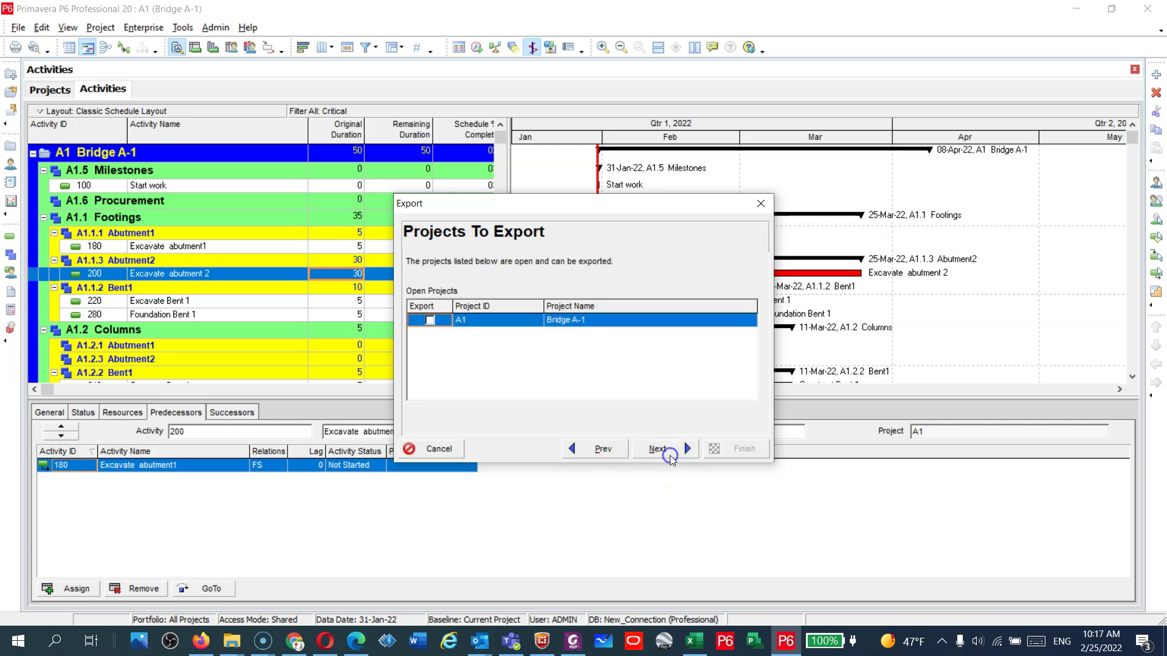
{"action": "left_click", "coordinate": [429, 320]}
{"action": "left_click", "coordinate": [656, 450]}
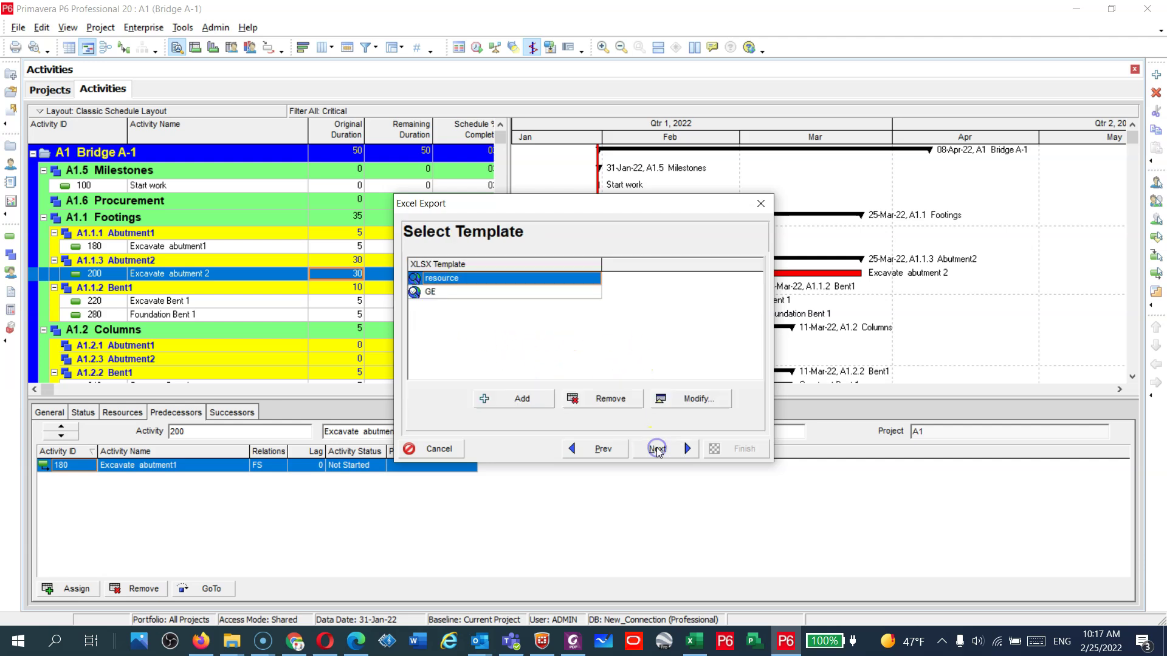
In the resource template, remove Original Duration and re-add it from the Durations fields
{"action": "left_click", "coordinate": [693, 400]}
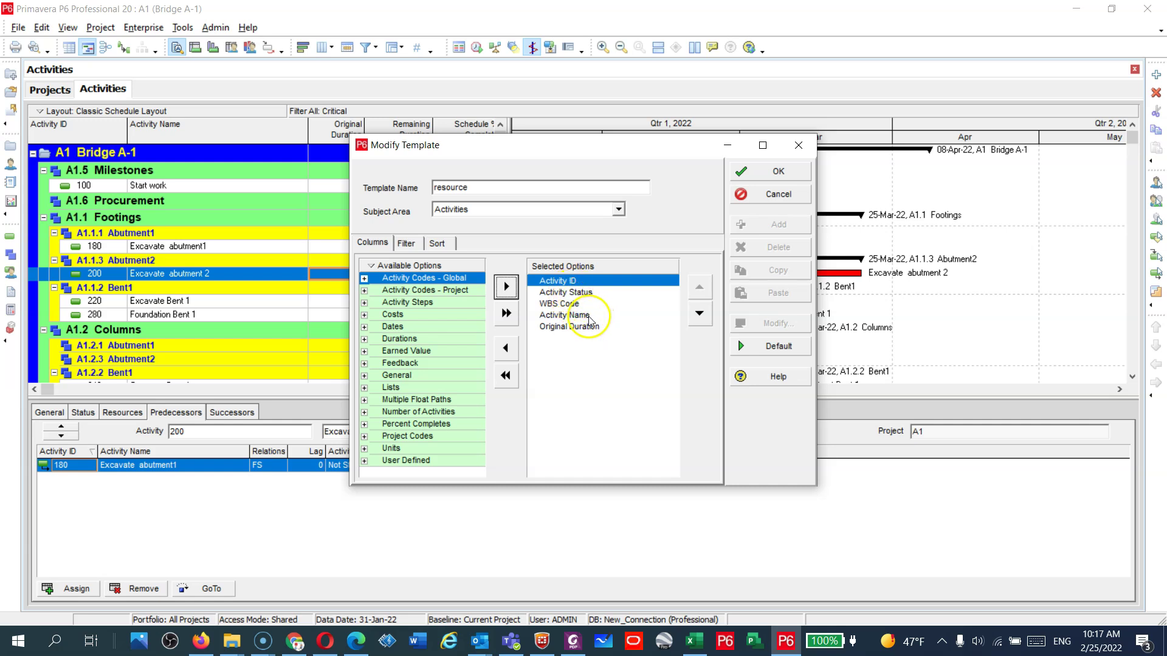
{"action": "left_click", "coordinate": [576, 305]}
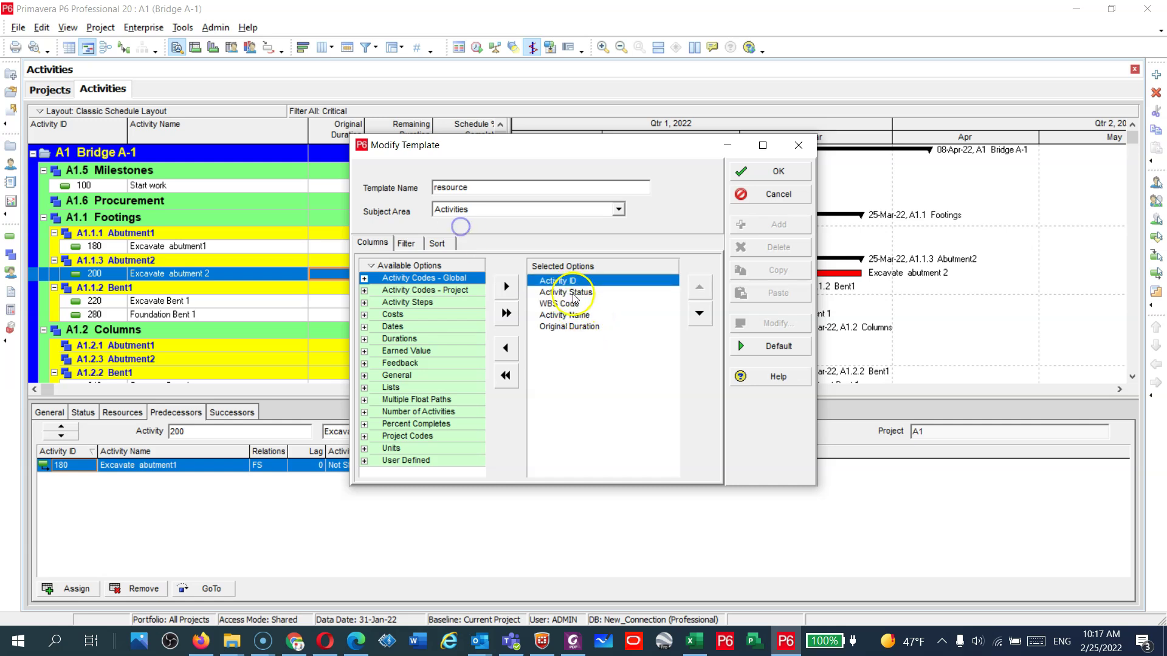
{"action": "left_click", "coordinate": [571, 316]}
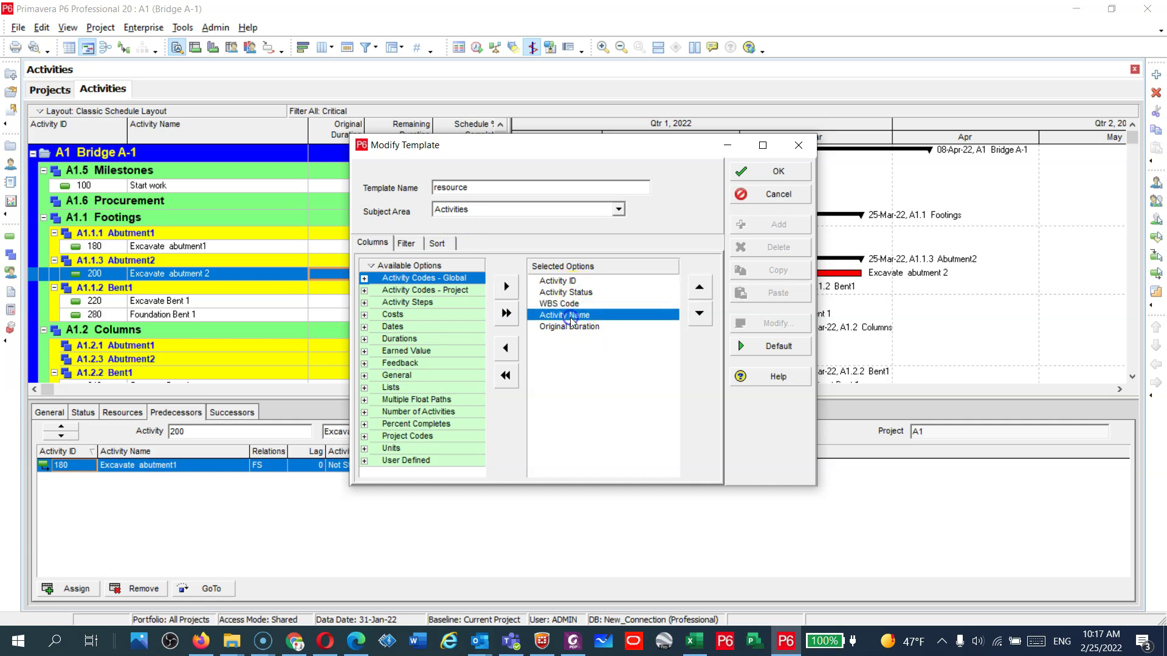
{"action": "left_click", "coordinate": [571, 327]}
{"action": "left_click", "coordinate": [506, 348]}
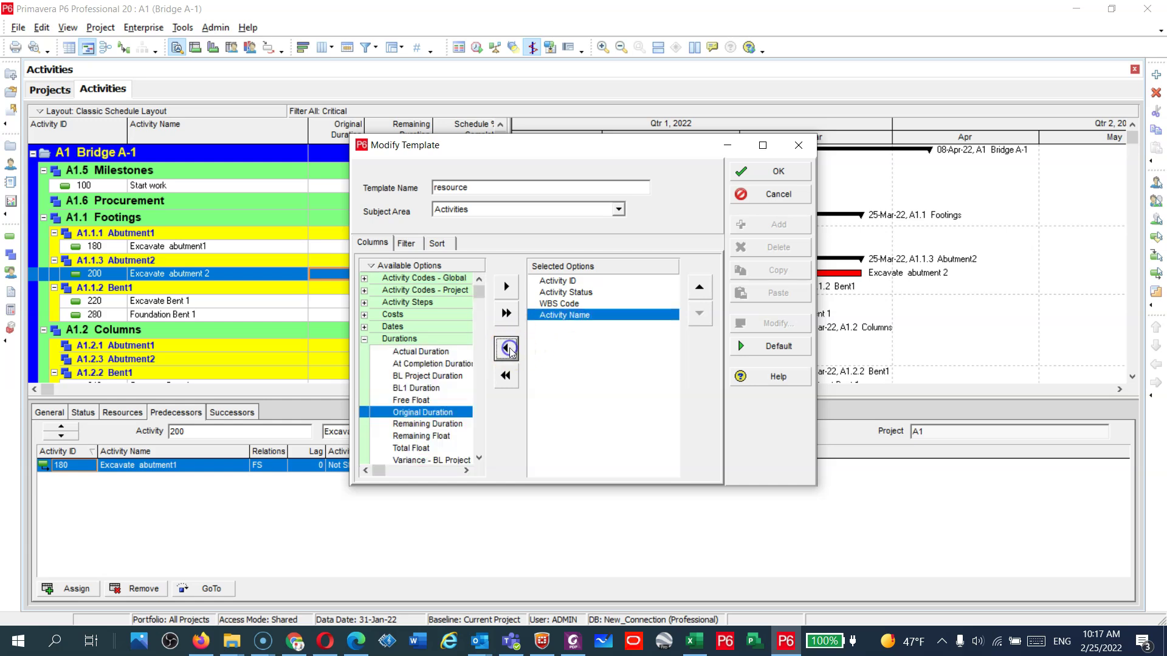
{"action": "left_click", "coordinate": [423, 413]}
{"action": "left_click", "coordinate": [506, 287]}
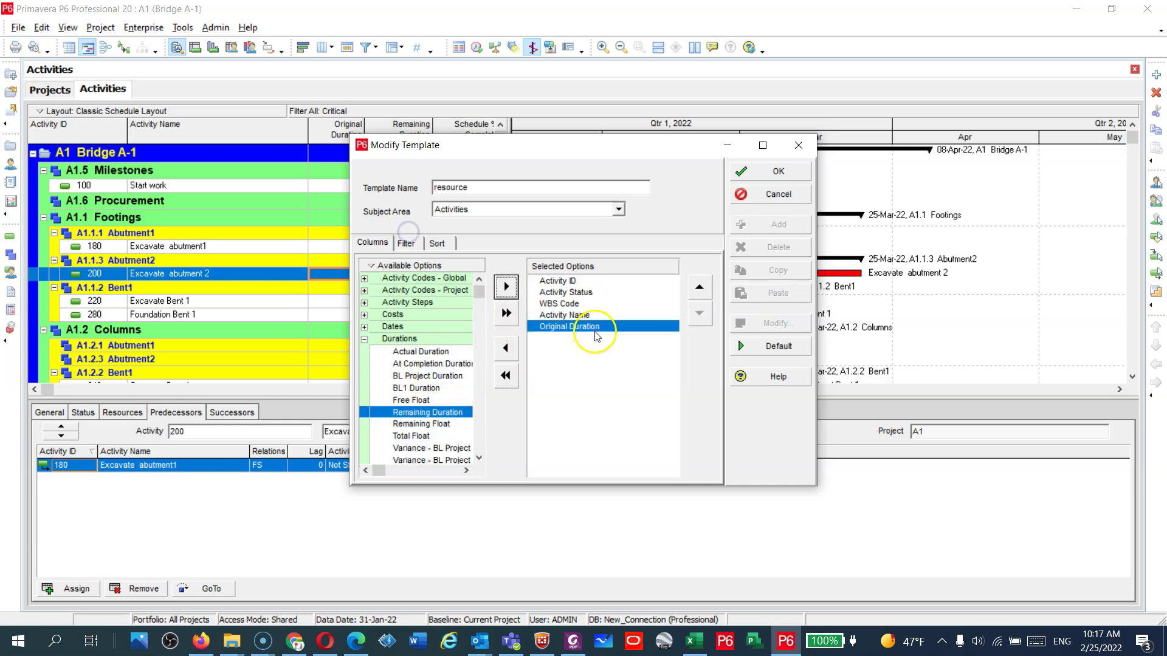
Save the template and set A1-Activities.xlsx in Udemy Advanced Course as the output file
{"action": "left_click", "coordinate": [778, 171]}
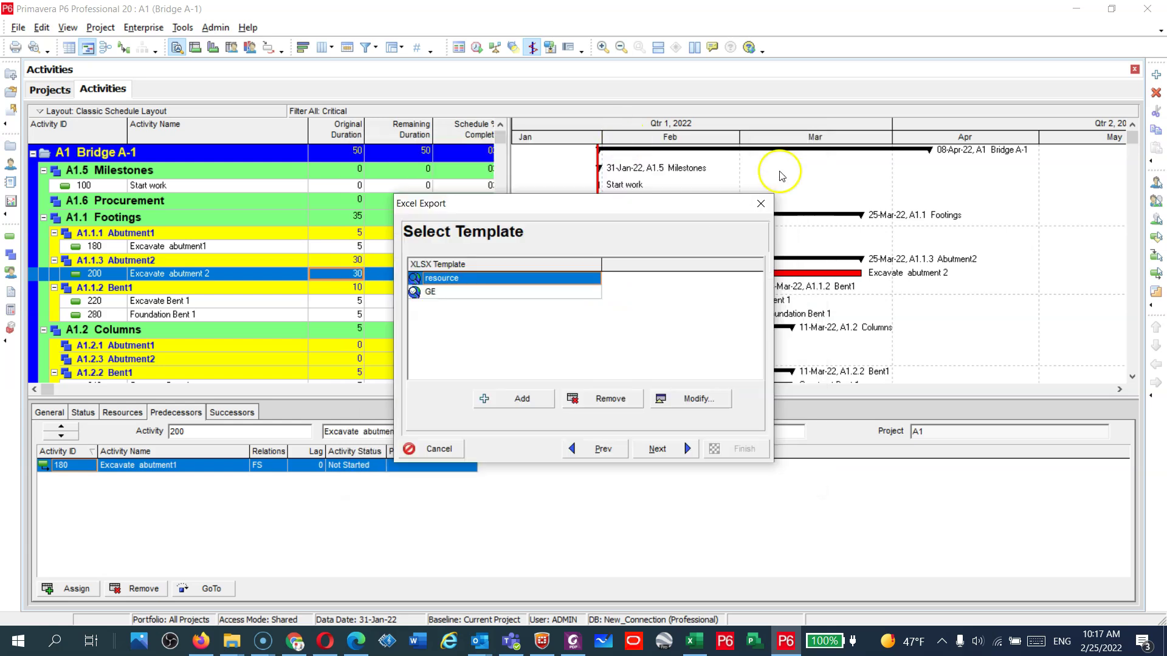
{"action": "left_click", "coordinate": [659, 449]}
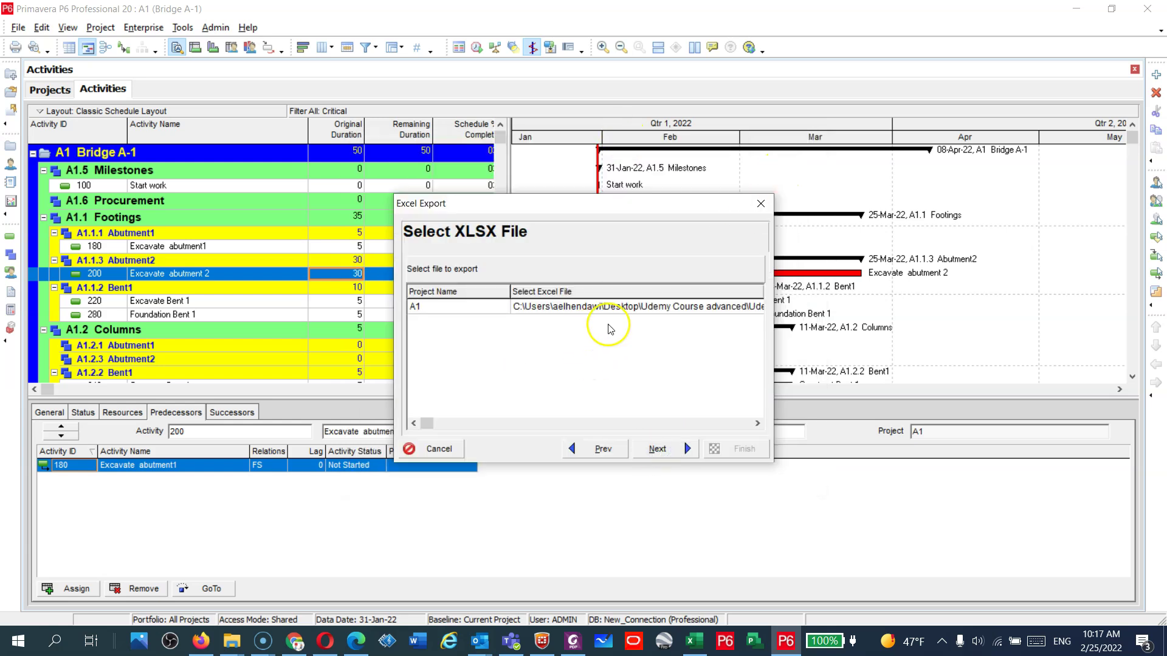
{"action": "left_click", "coordinate": [654, 312]}
{"action": "left_click", "coordinate": [656, 310]}
{"action": "left_click", "coordinate": [658, 307]}
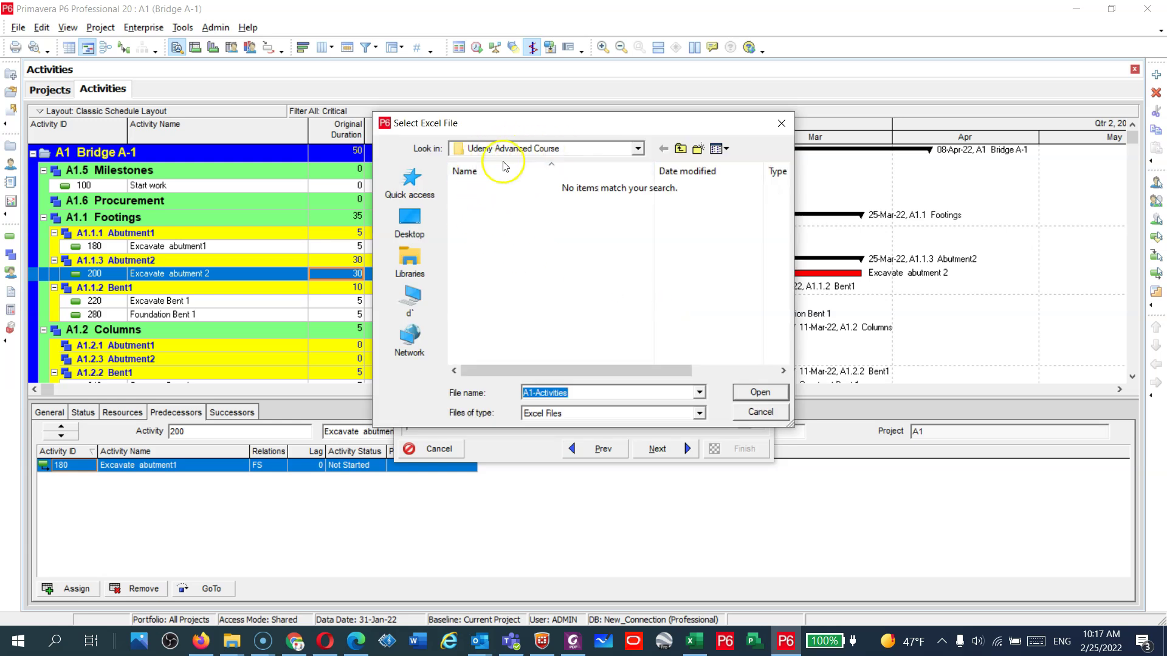
{"action": "left_click", "coordinate": [760, 392]}
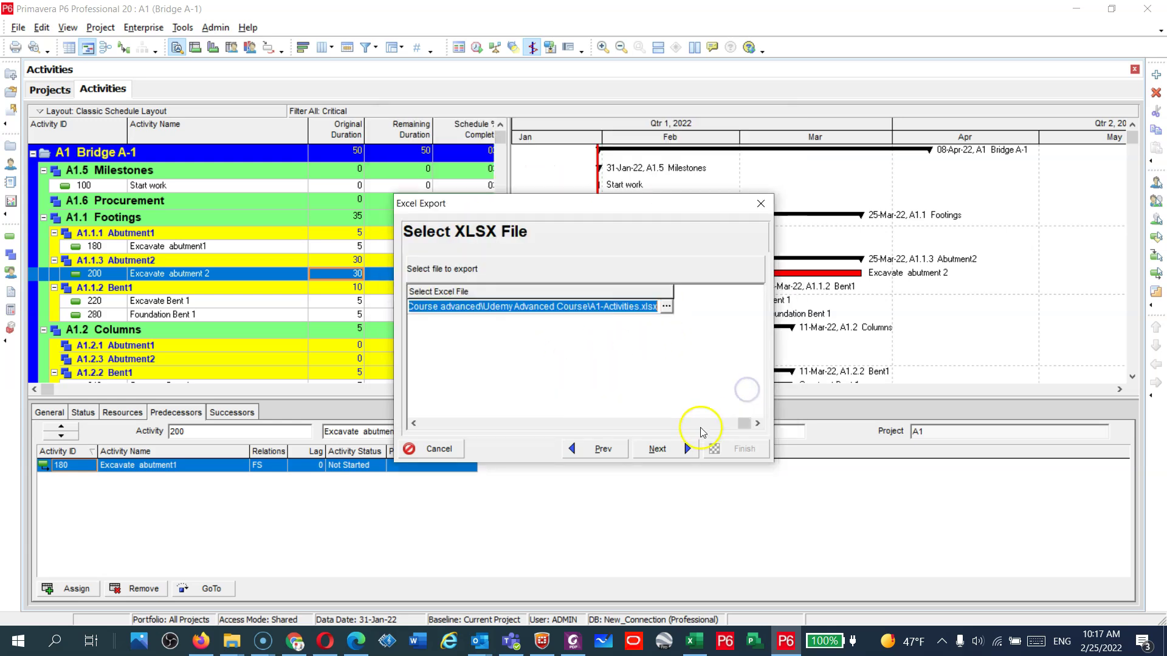
Run the export and dismiss the success message
{"action": "left_click", "coordinate": [673, 449]}
{"action": "left_click", "coordinate": [738, 448]}
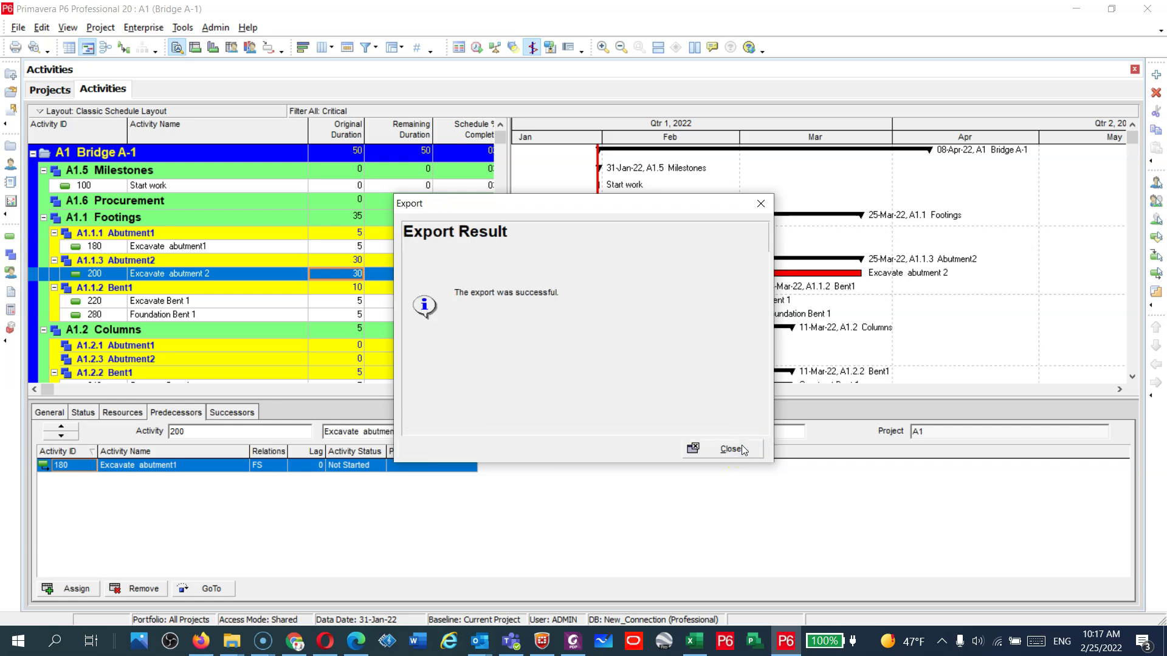
{"action": "left_click", "coordinate": [730, 449]}
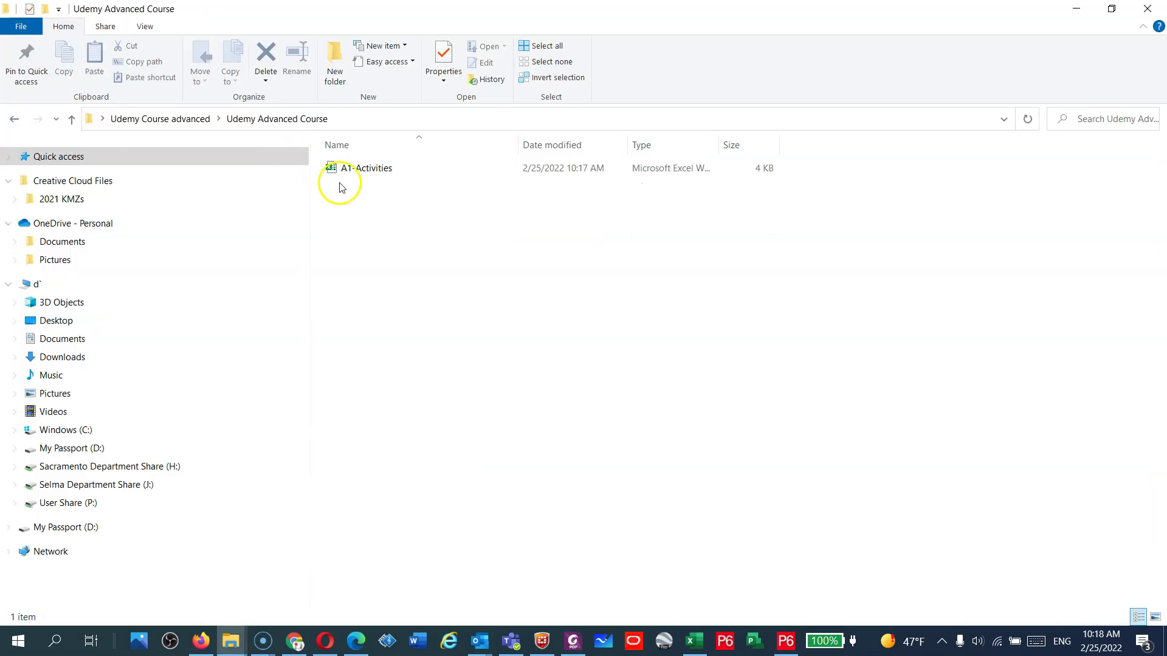
Open A1-Activities.xlsx from the Udemy Advanced Course folder in Excel
{"action": "left_click", "coordinate": [358, 168]}
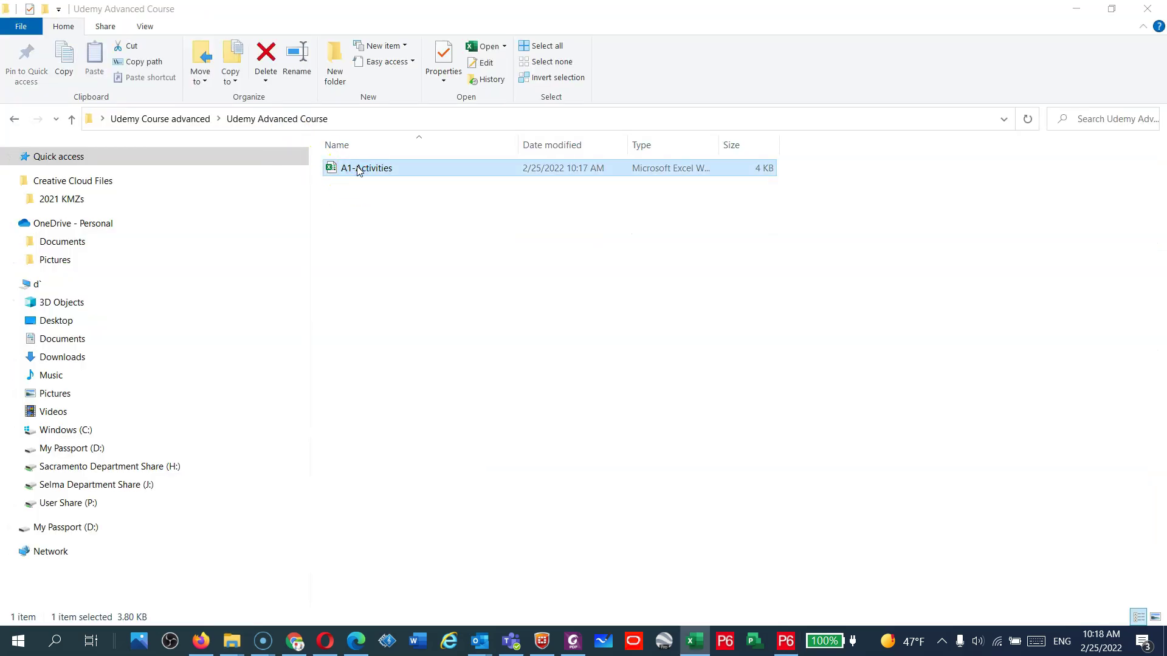
{"action": "left_click", "coordinate": [392, 177]}
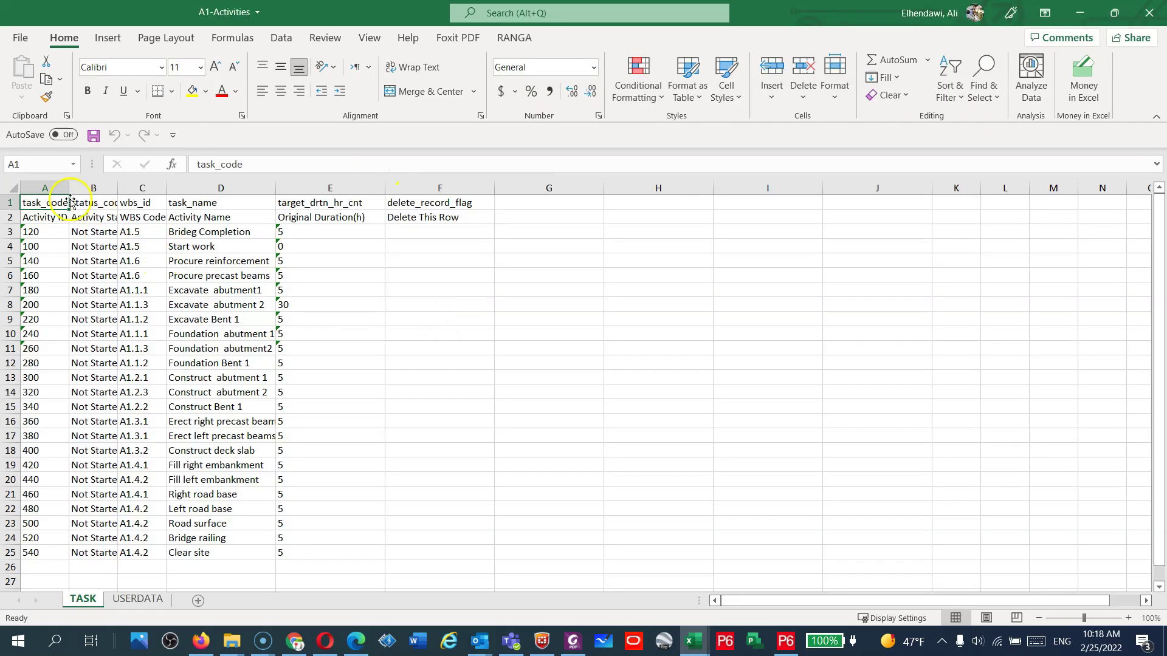
Autofit the Activity Status column B and look over columns A through D
{"action": "left_click", "coordinate": [55, 188]}
{"action": "left_click", "coordinate": [45, 182]}
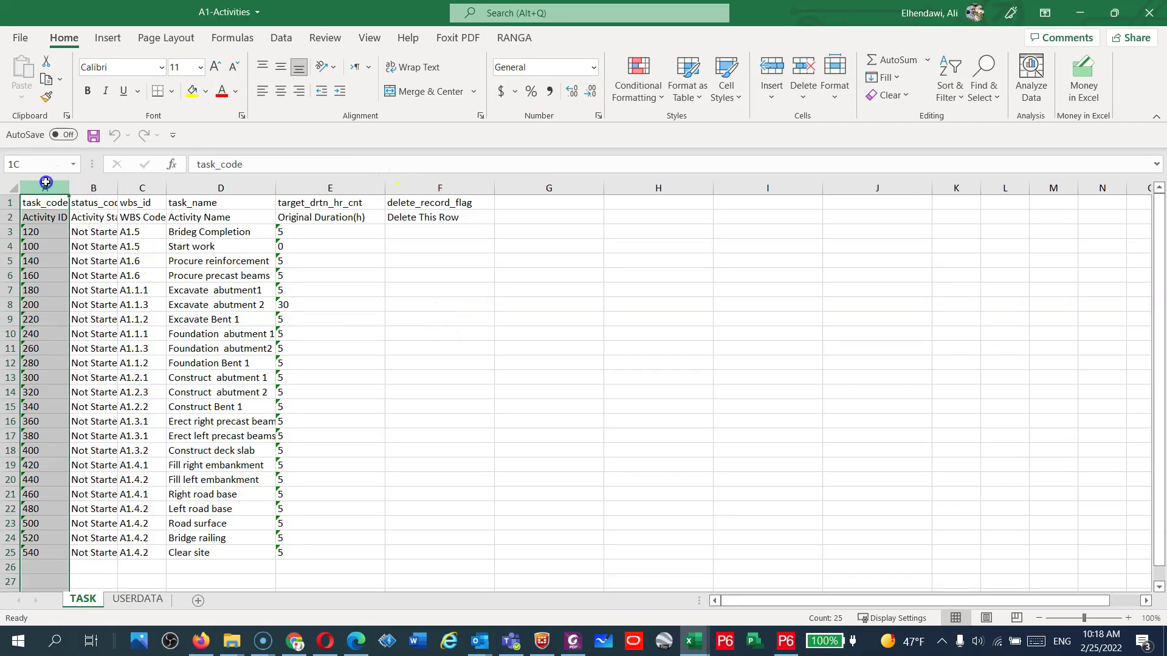
{"action": "double_click", "coordinate": [117, 188]}
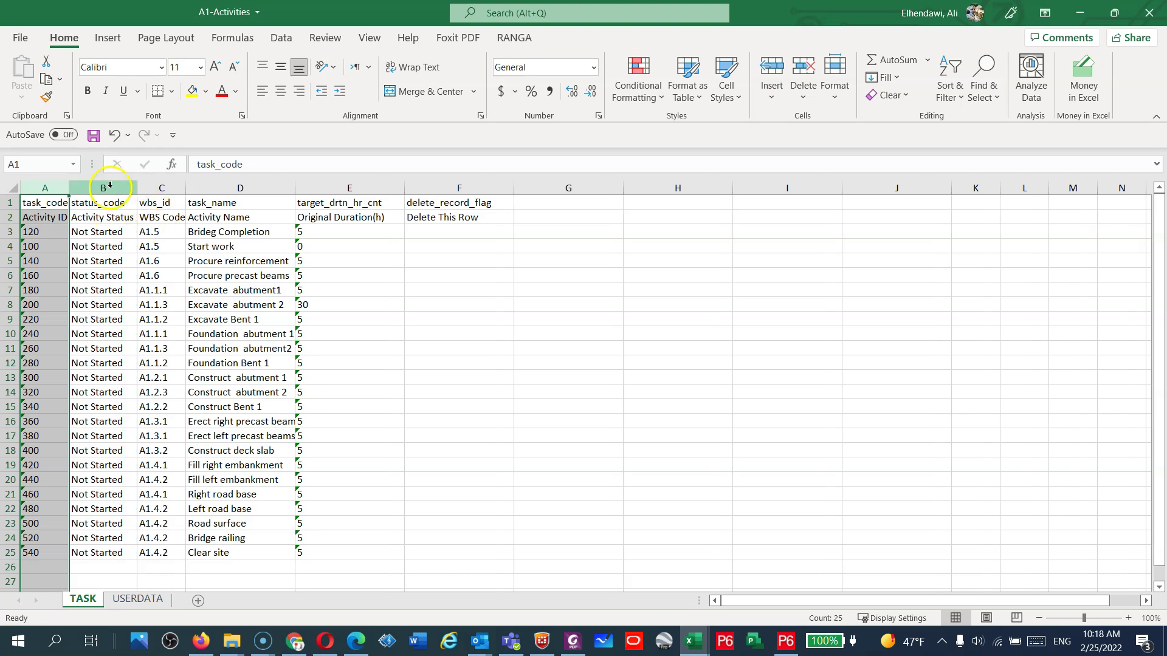
{"action": "left_click", "coordinate": [109, 186]}
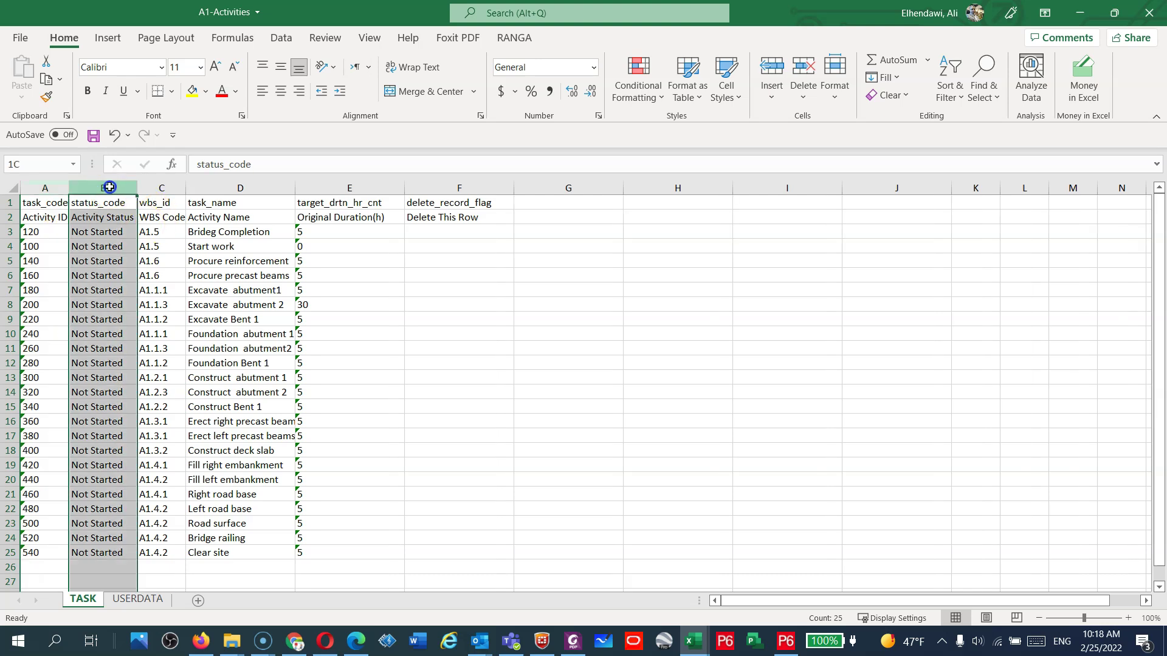
{"action": "left_click", "coordinate": [162, 189]}
{"action": "left_click_drag", "start_coordinate": [42, 188], "coordinate": [124, 187]}
{"action": "left_click", "coordinate": [161, 217]}
{"action": "left_click", "coordinate": [164, 188]}
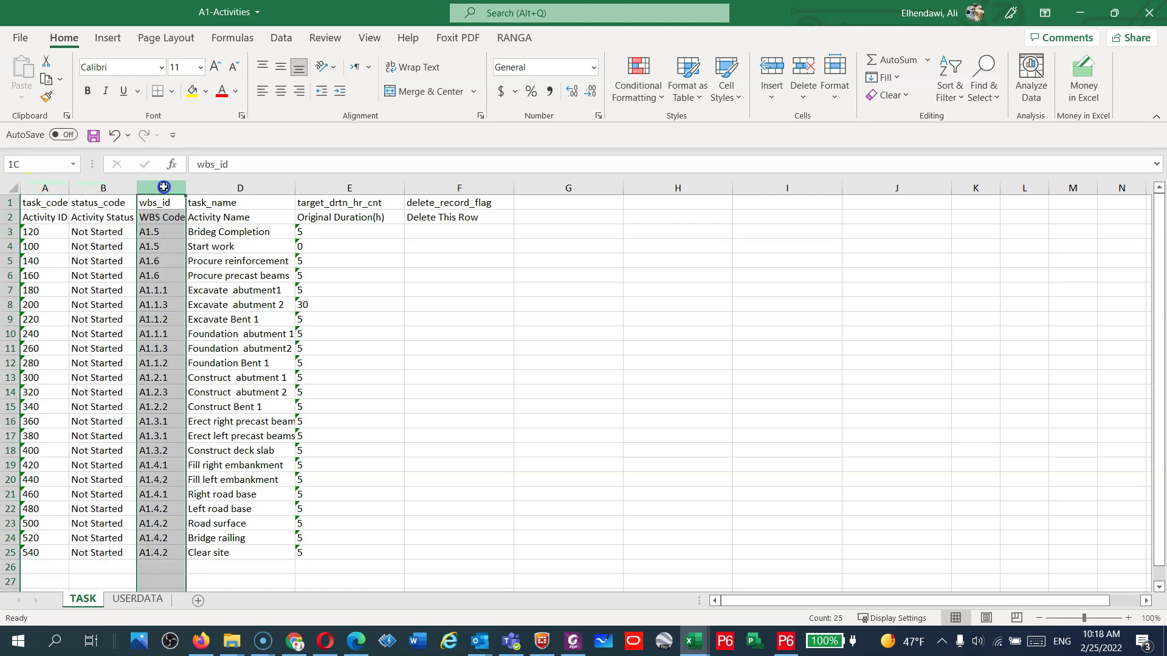
{"action": "left_click", "coordinate": [244, 187]}
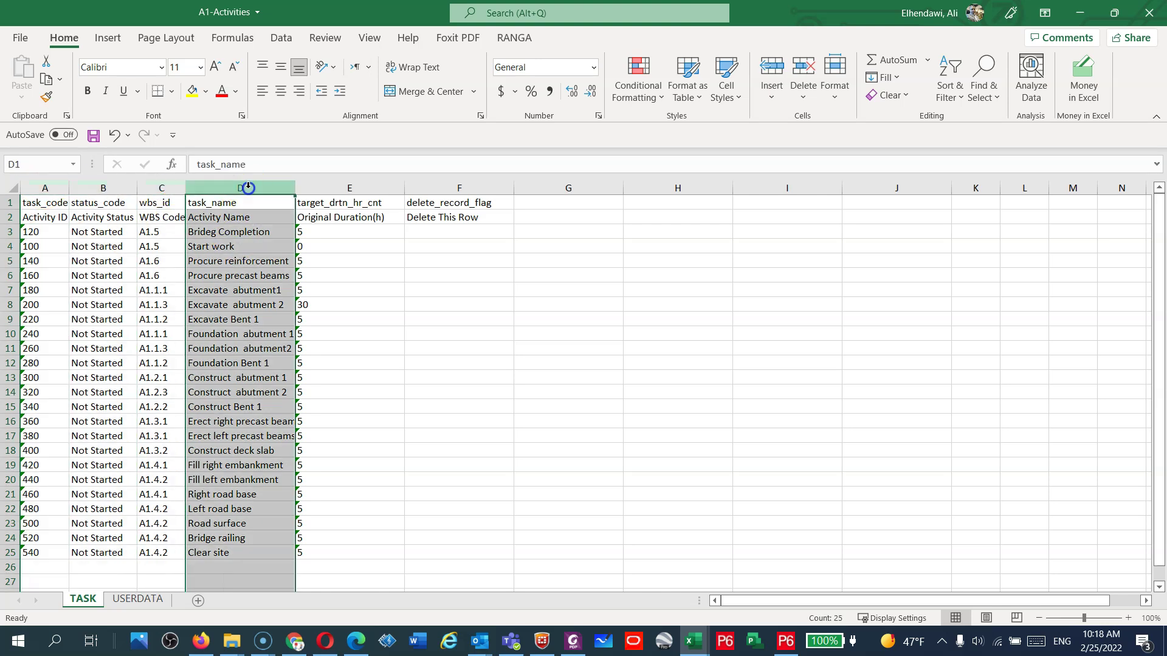
Select the duration cells E3:E4, cancelling an accidental move of E17:E20 onto E21:E24
{"action": "left_click", "coordinate": [330, 236]}
{"action": "left_click_drag", "start_coordinate": [330, 235], "coordinate": [328, 479]}
{"action": "left_click_drag", "start_coordinate": [322, 486], "coordinate": [315, 539]}
{"action": "left_click", "coordinate": [615, 363]}
{"action": "left_click", "coordinate": [429, 315]}
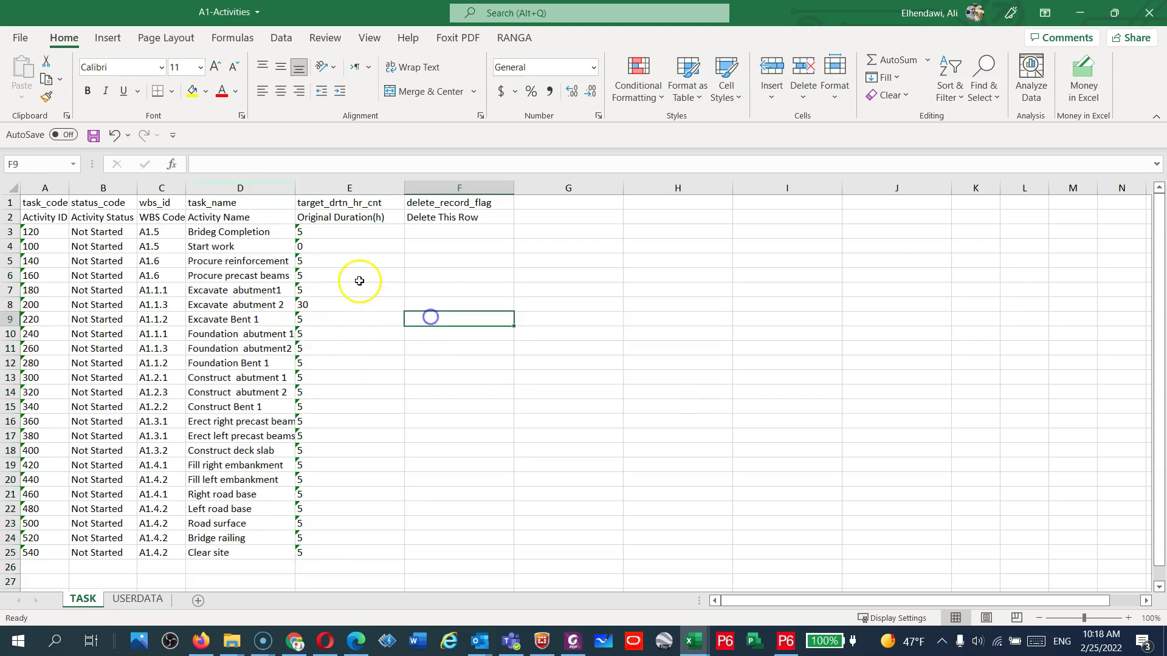
{"action": "left_click_drag", "start_coordinate": [338, 235], "coordinate": [338, 244]}
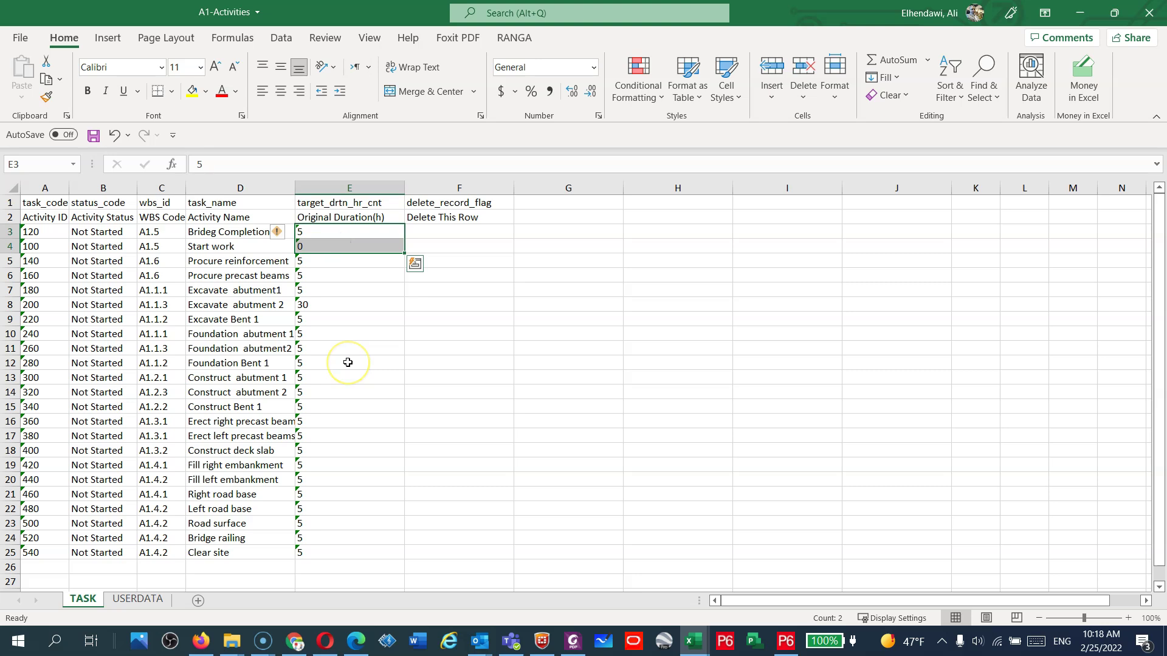
Copy Book2's Duration values F2:F24 and paste them as values starting at E3
{"action": "key", "text": "alt+Tab"}
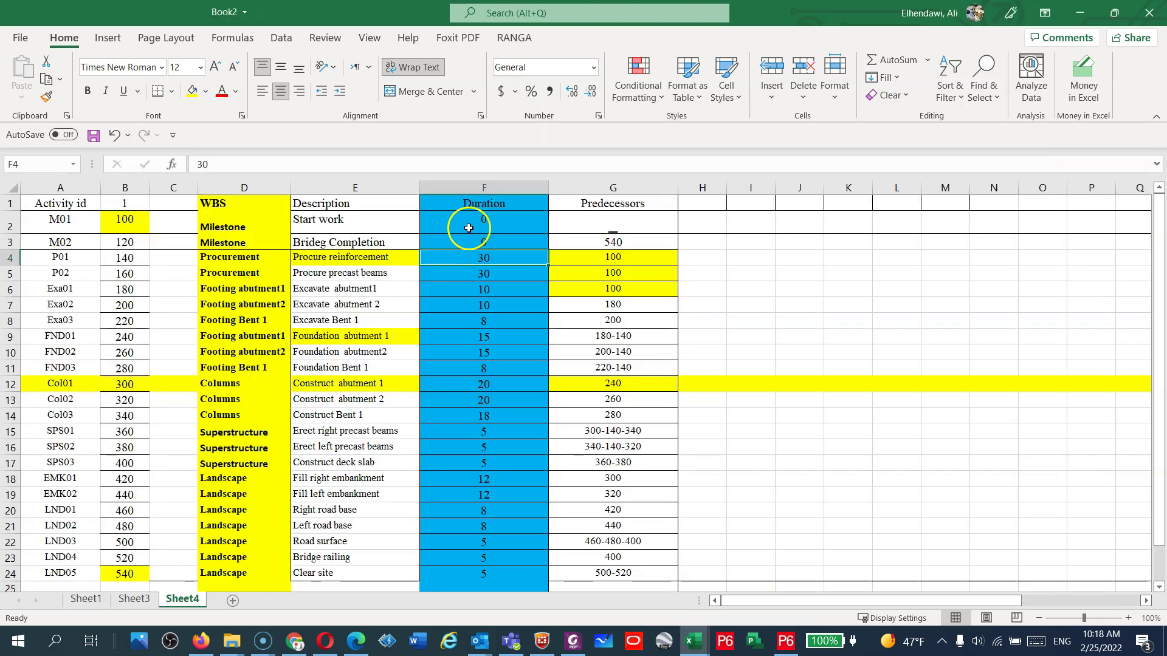
{"action": "left_click_drag", "start_coordinate": [469, 228], "coordinate": [484, 573]}
{"action": "right_click", "coordinate": [482, 438]}
{"action": "left_click", "coordinate": [537, 39]}
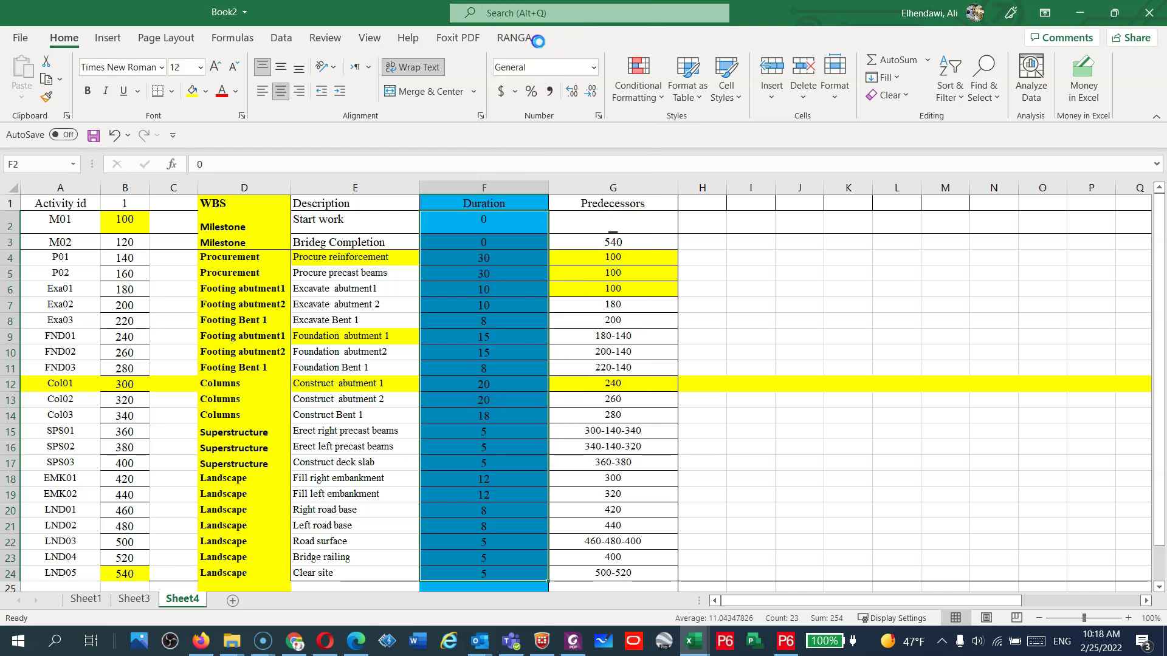
{"action": "key", "text": "alt+Tab"}
{"action": "left_click", "coordinate": [354, 228]}
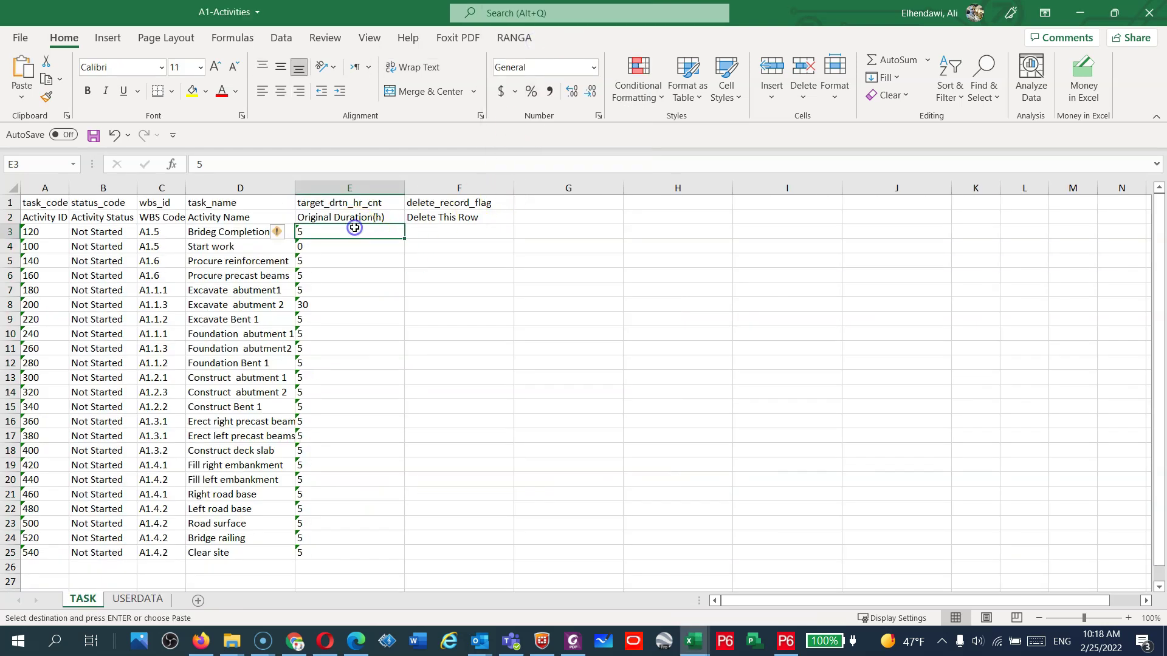
{"action": "right_click", "coordinate": [354, 227]}
{"action": "left_click", "coordinate": [388, 242]}
{"action": "left_click", "coordinate": [492, 326]}
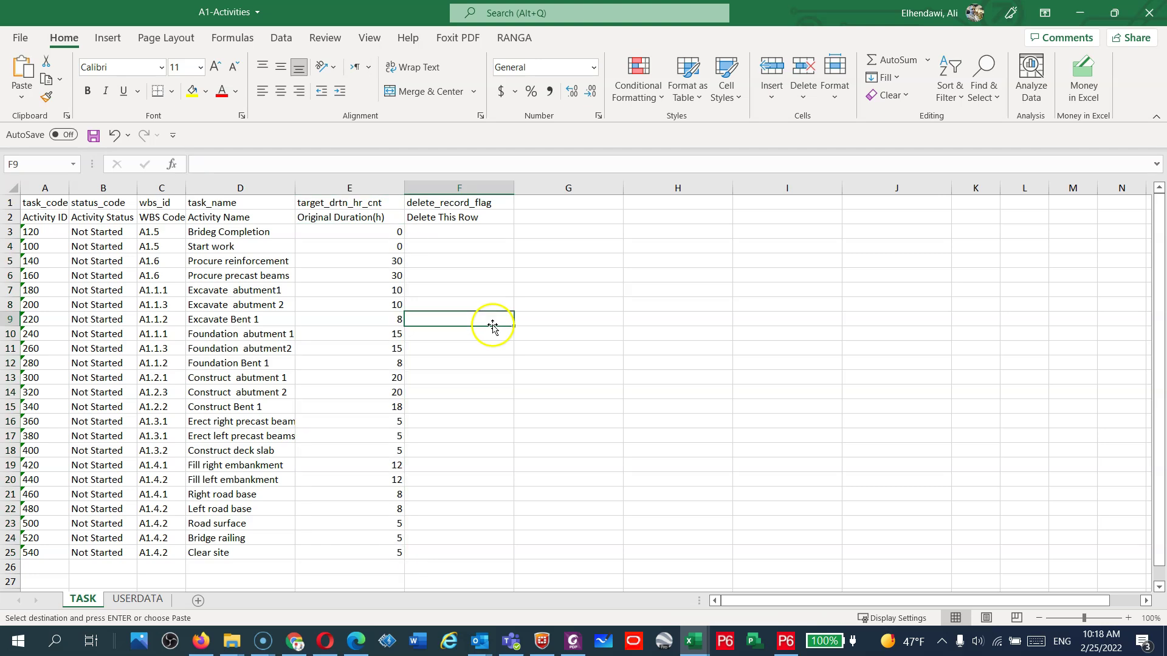
Centre the durations in column E, save A1-Activities and close it
{"action": "left_click", "coordinate": [93, 135]}
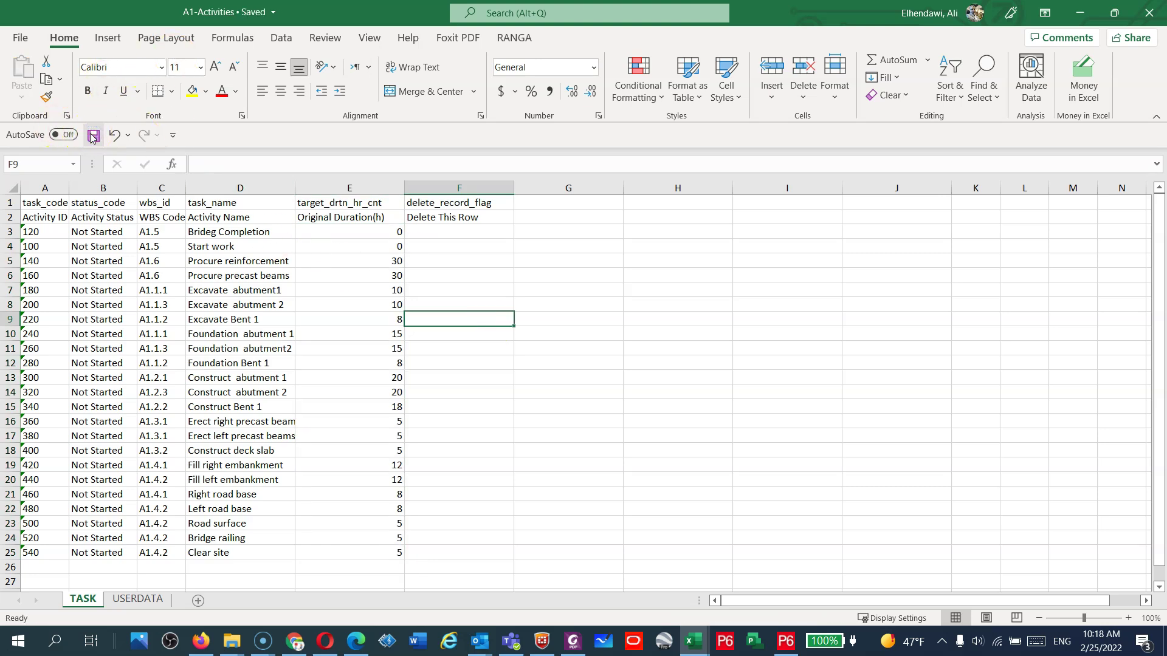
{"action": "left_click", "coordinate": [349, 186]}
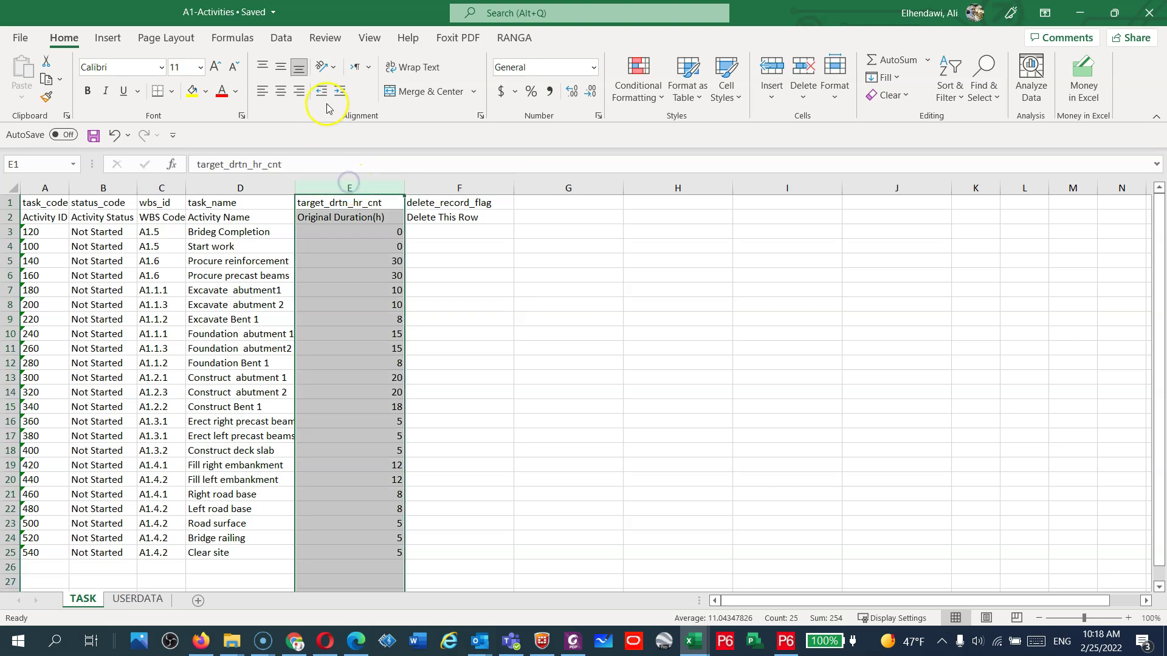
{"action": "left_click", "coordinate": [280, 91]}
{"action": "left_click", "coordinate": [489, 258]}
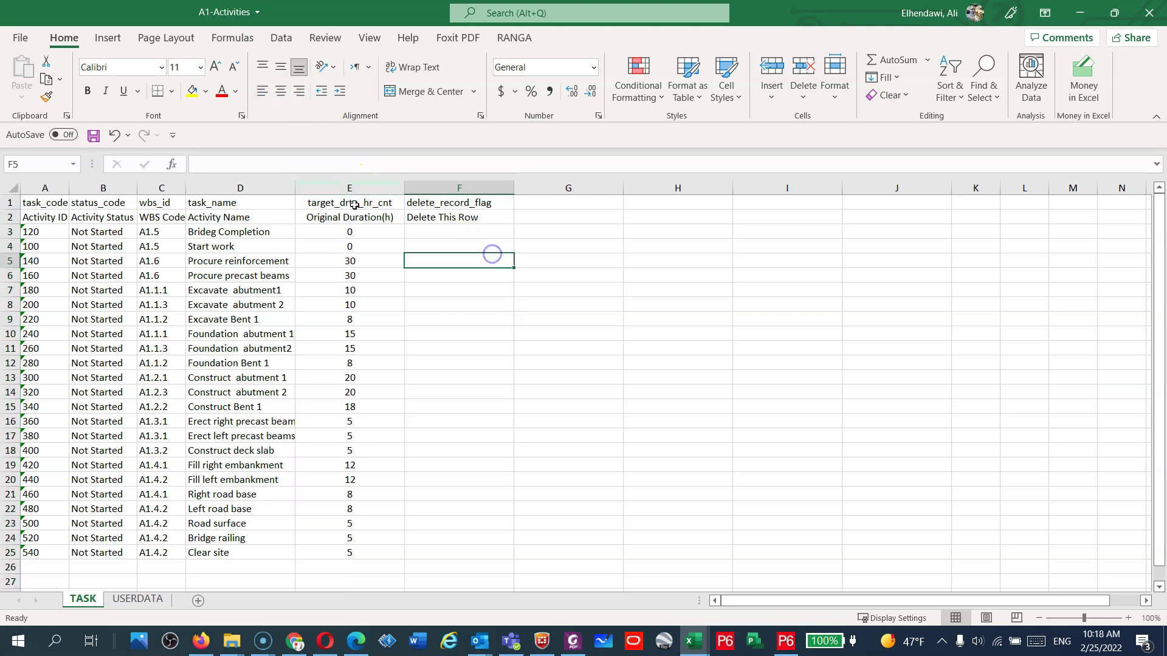
{"action": "left_click", "coordinate": [99, 139]}
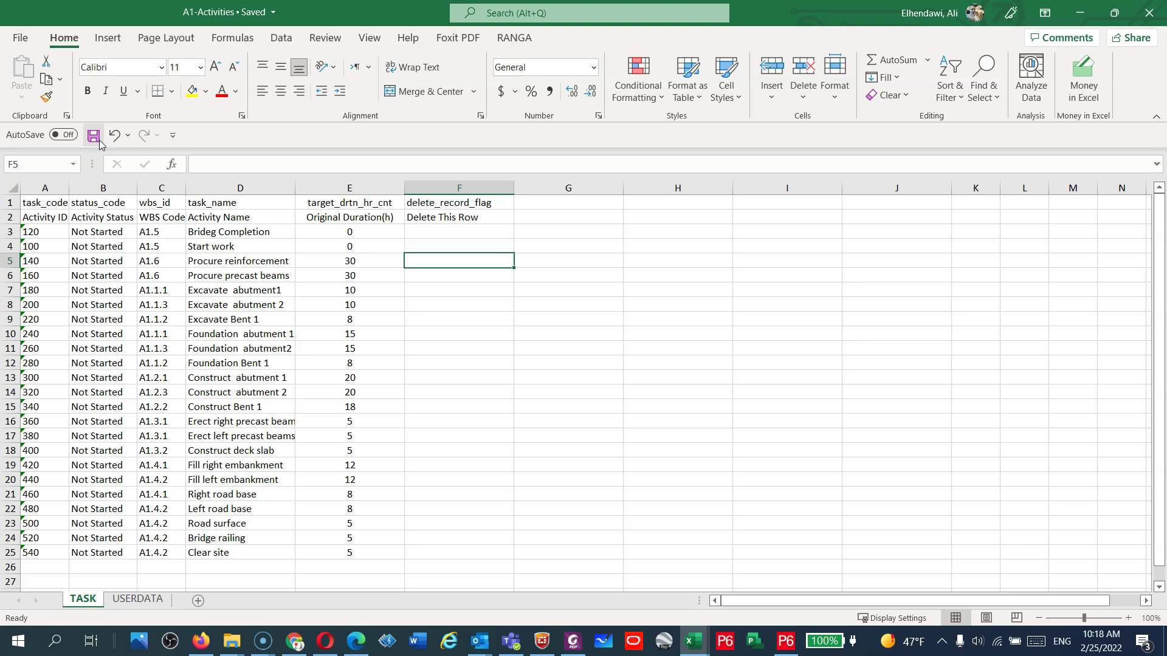
{"action": "left_click", "coordinate": [1149, 12]}
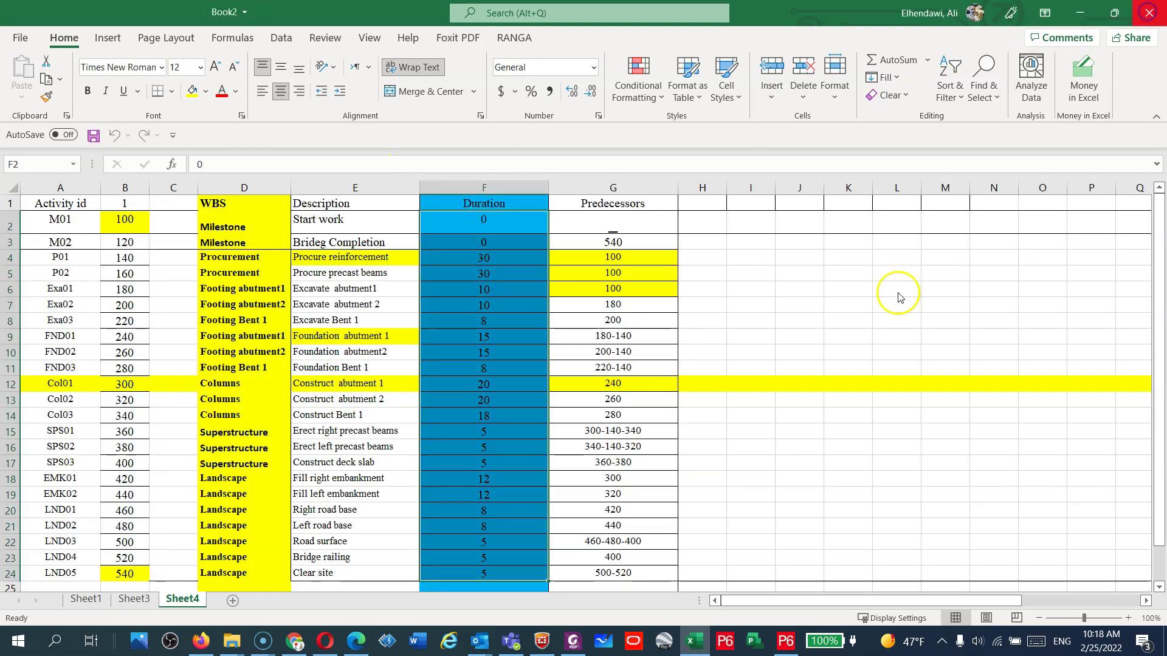
Start a spreadsheet (XLSX) import in P6 from File > Import
{"action": "left_click", "coordinate": [786, 641]}
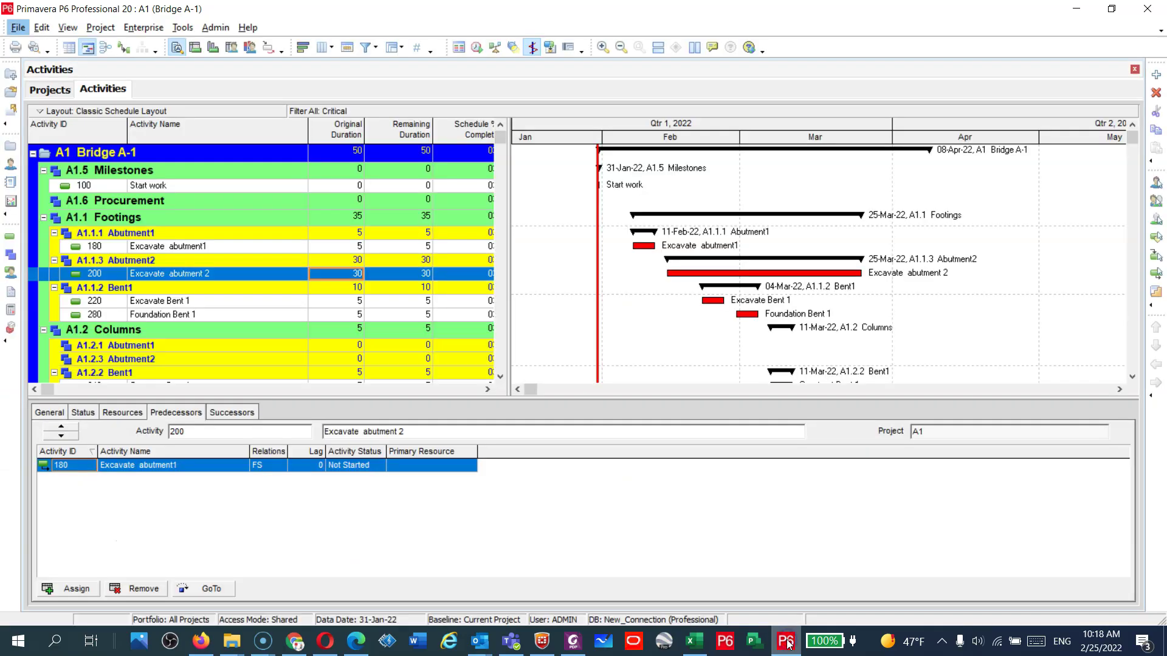
{"action": "left_click", "coordinate": [19, 28]}
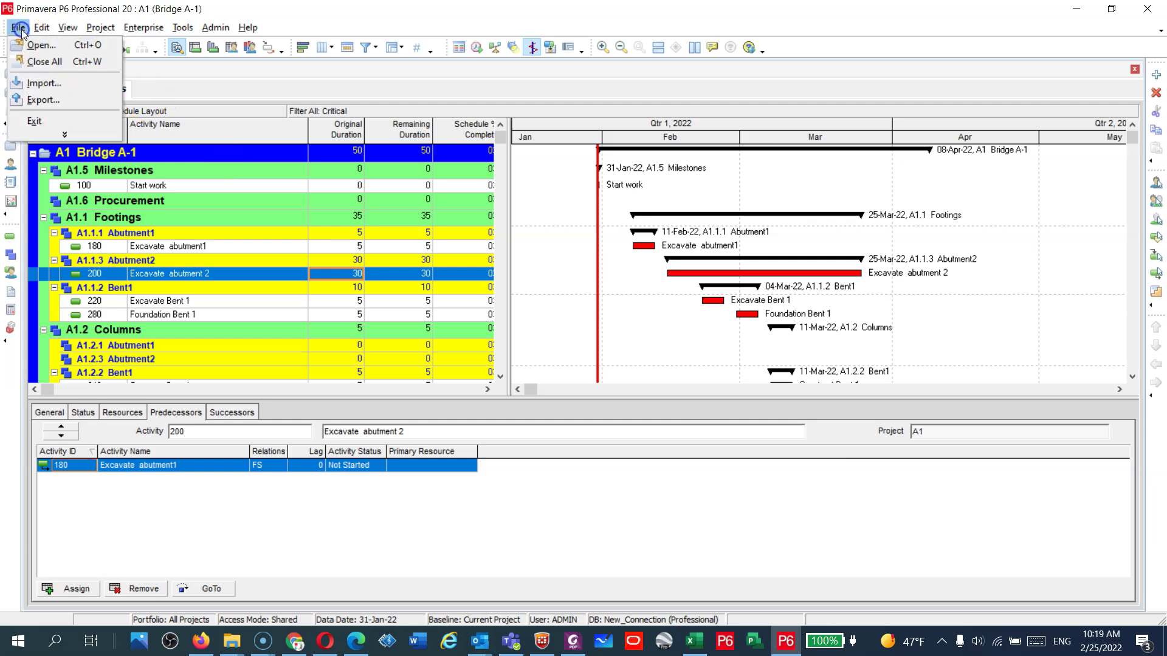
{"action": "left_click", "coordinate": [74, 90]}
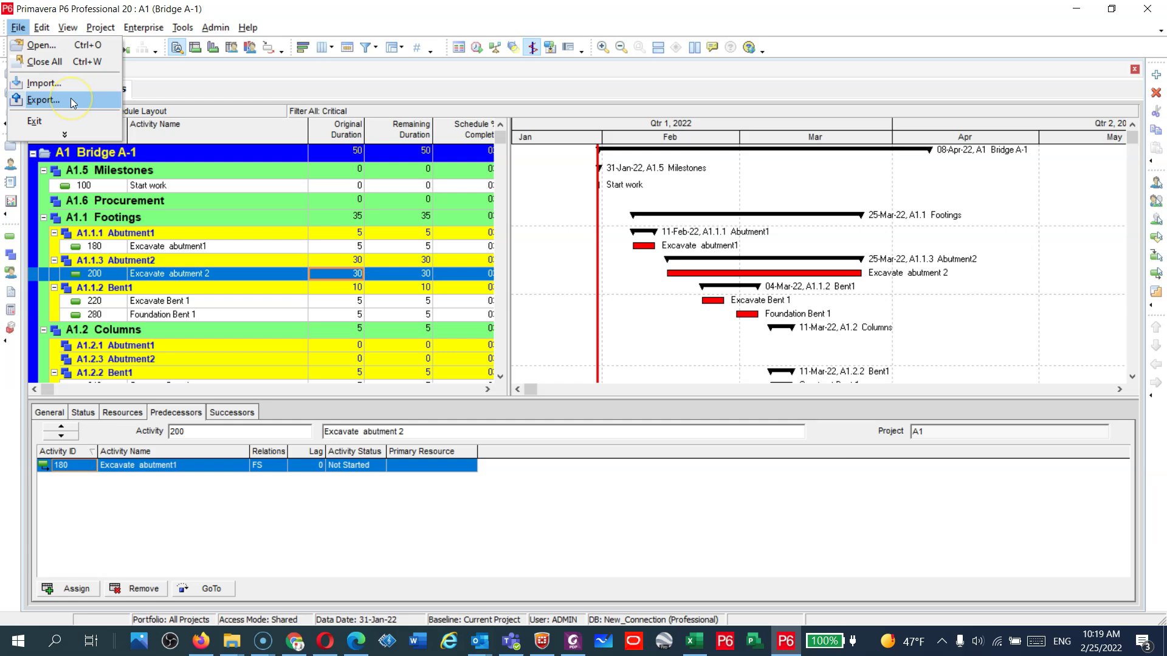
{"action": "left_click", "coordinate": [59, 82]}
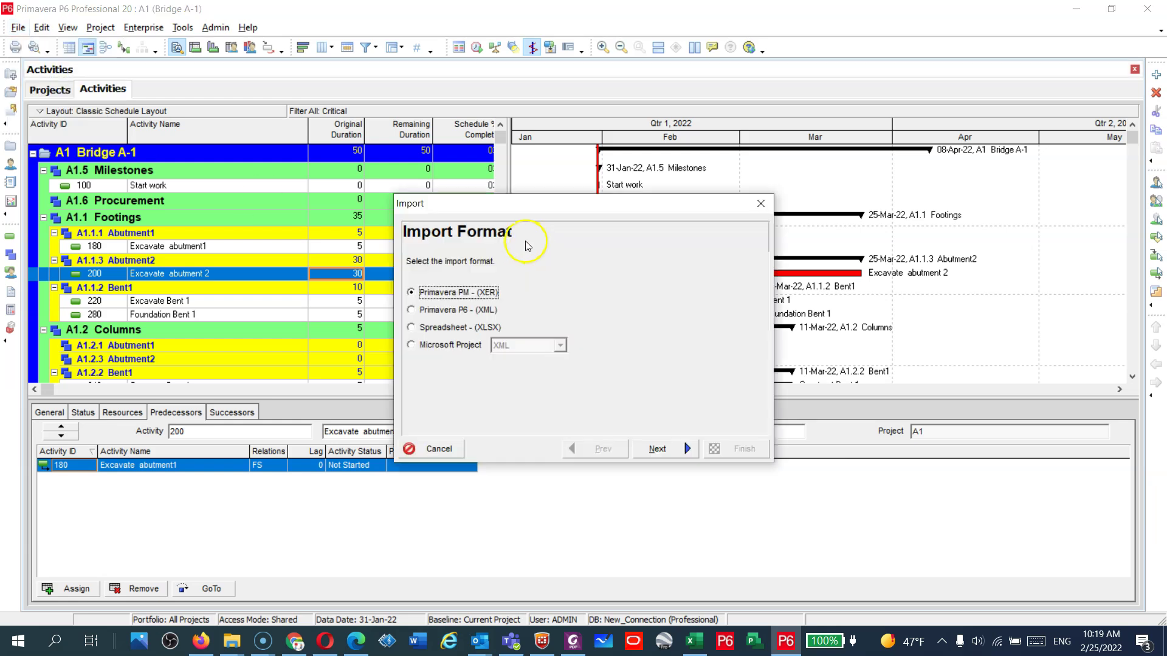
{"action": "left_click", "coordinate": [446, 333]}
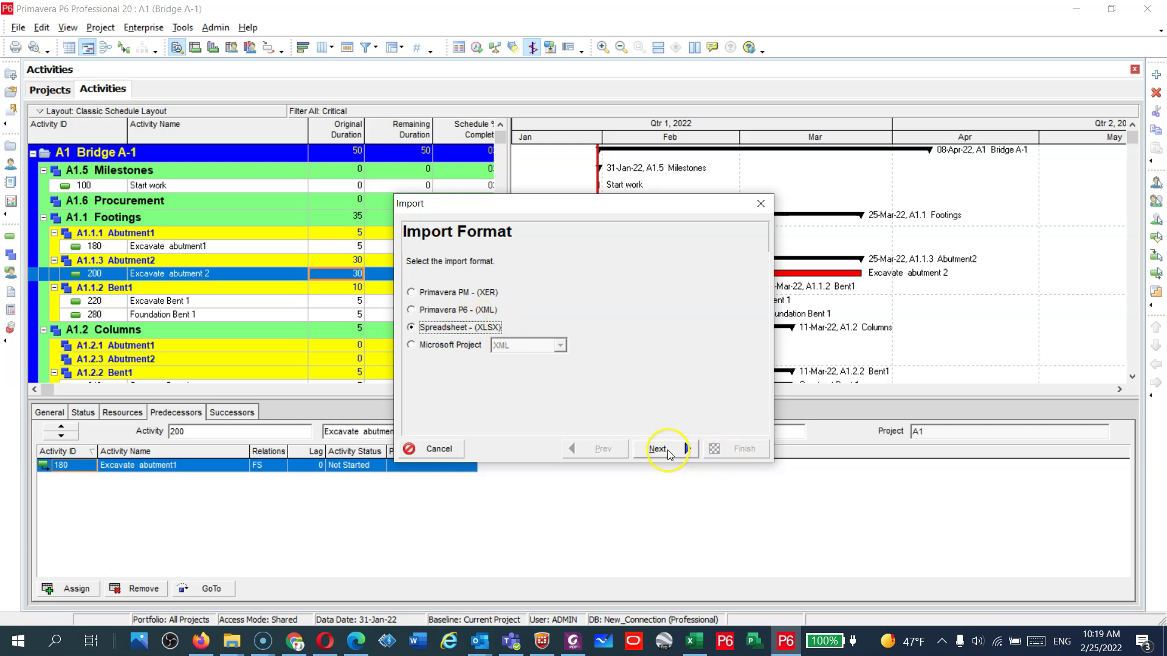
{"action": "left_click", "coordinate": [667, 451]}
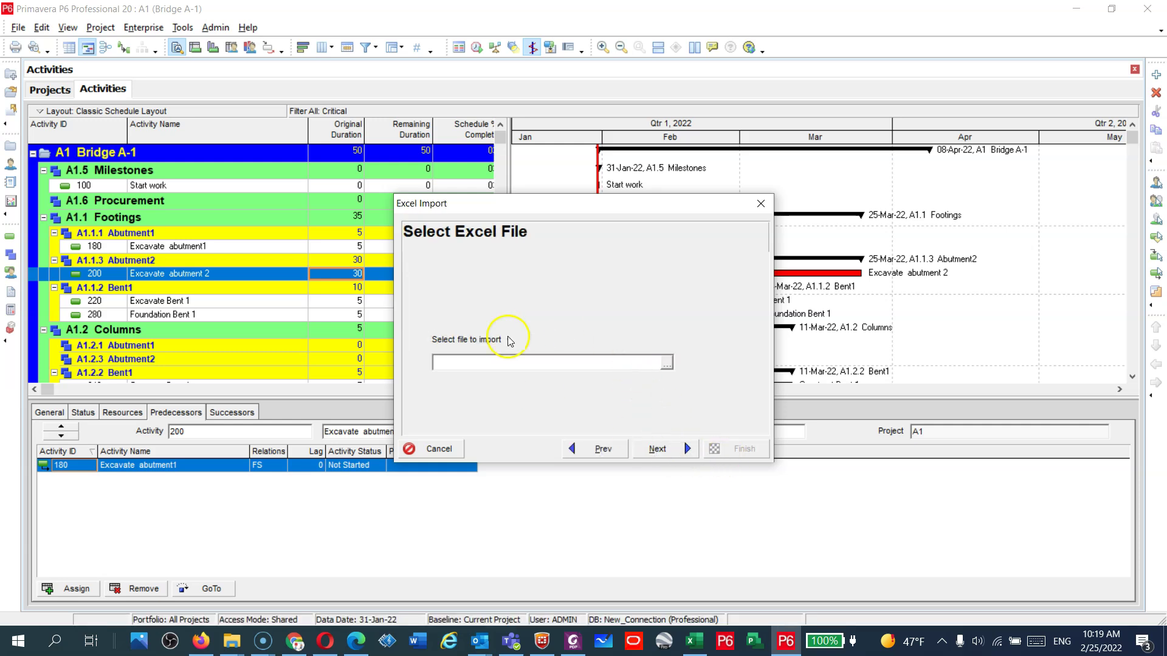
Select A1-Activities.xlsx from the Udemy Advanced Course folder as the import file
{"action": "left_click", "coordinate": [669, 363]}
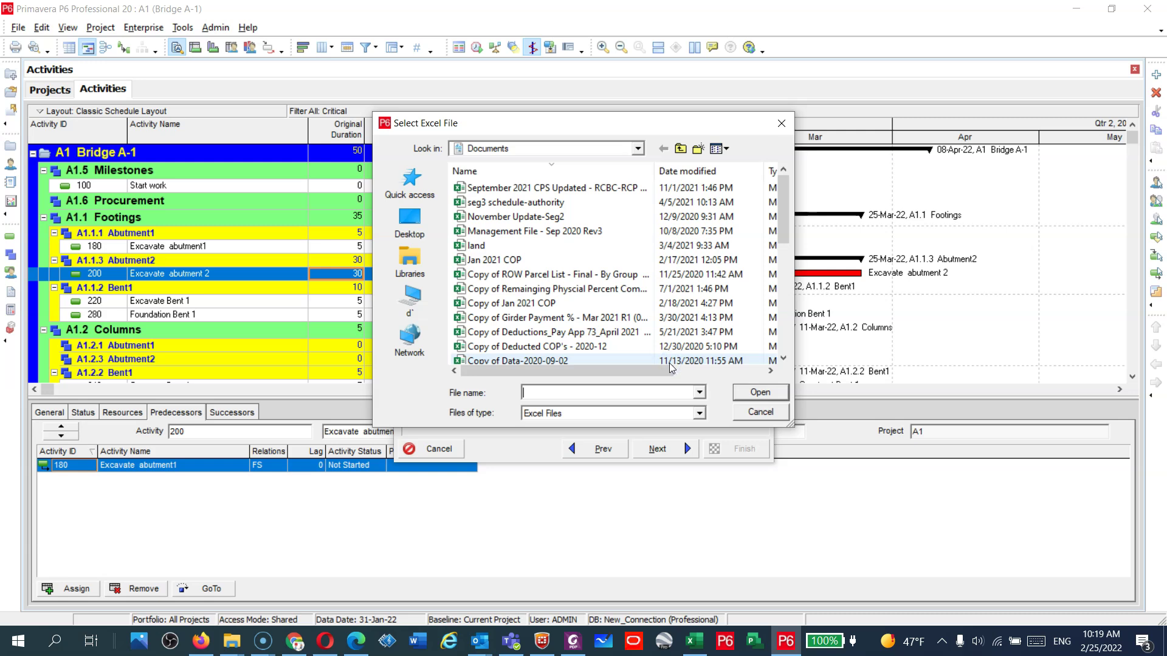
{"action": "left_click", "coordinate": [411, 223]}
{"action": "scroll", "coordinate": [480, 243], "scroll_direction": "down", "scroll_amount": 5}
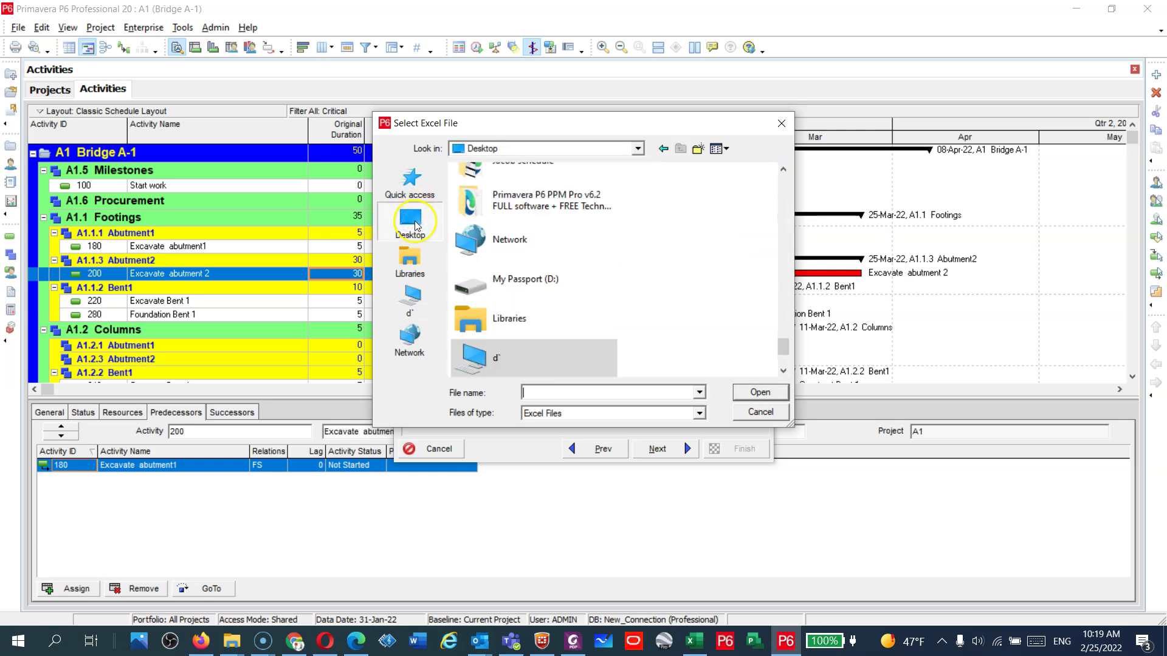
{"action": "scroll", "coordinate": [526, 207], "scroll_direction": "up", "scroll_amount": 5}
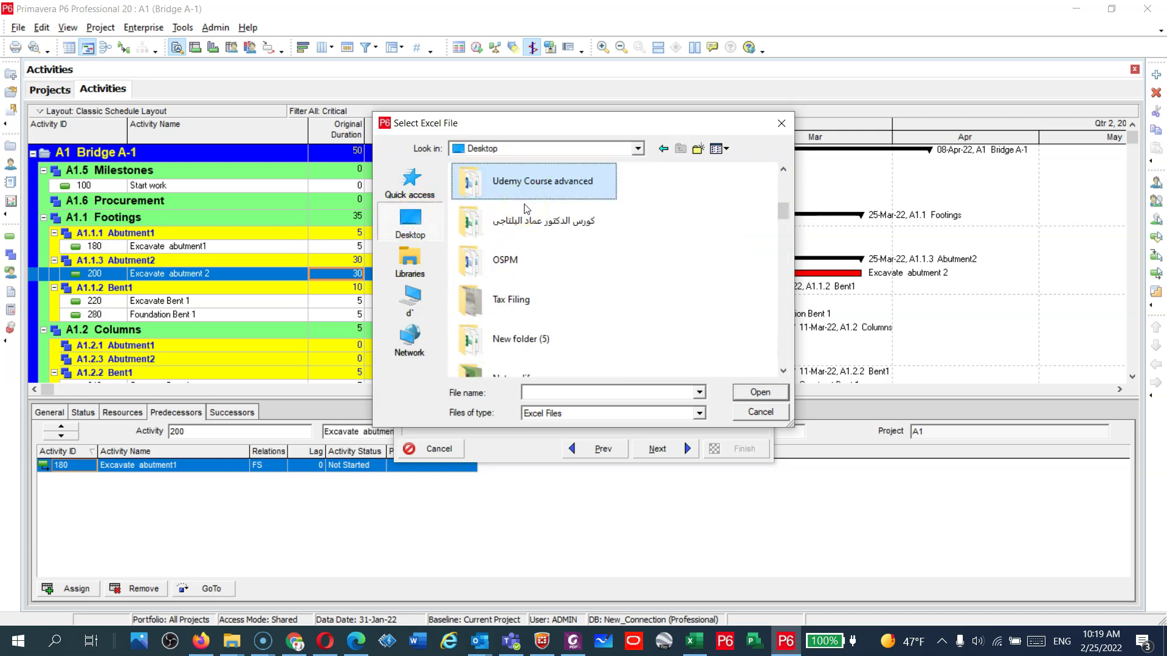
{"action": "double_click", "coordinate": [527, 196]}
{"action": "double_click", "coordinate": [526, 190]}
{"action": "left_click", "coordinate": [508, 190]}
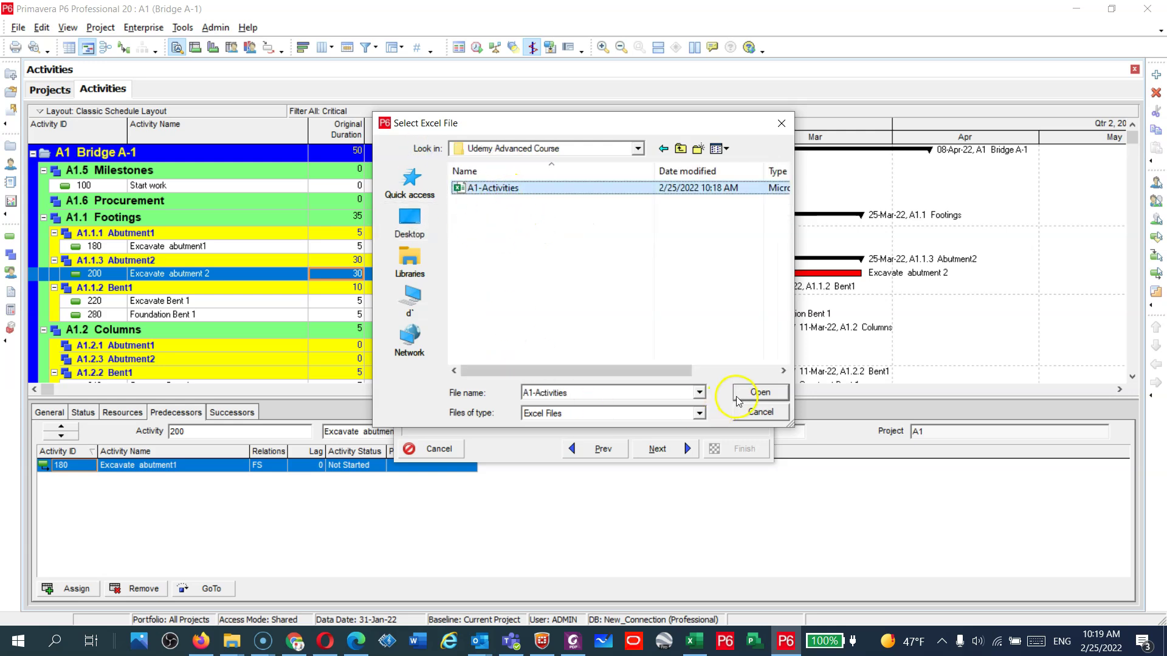
{"action": "left_click", "coordinate": [759, 392]}
Import Activities as an update to existing project A1 and run the import
{"action": "left_click", "coordinate": [689, 453]}
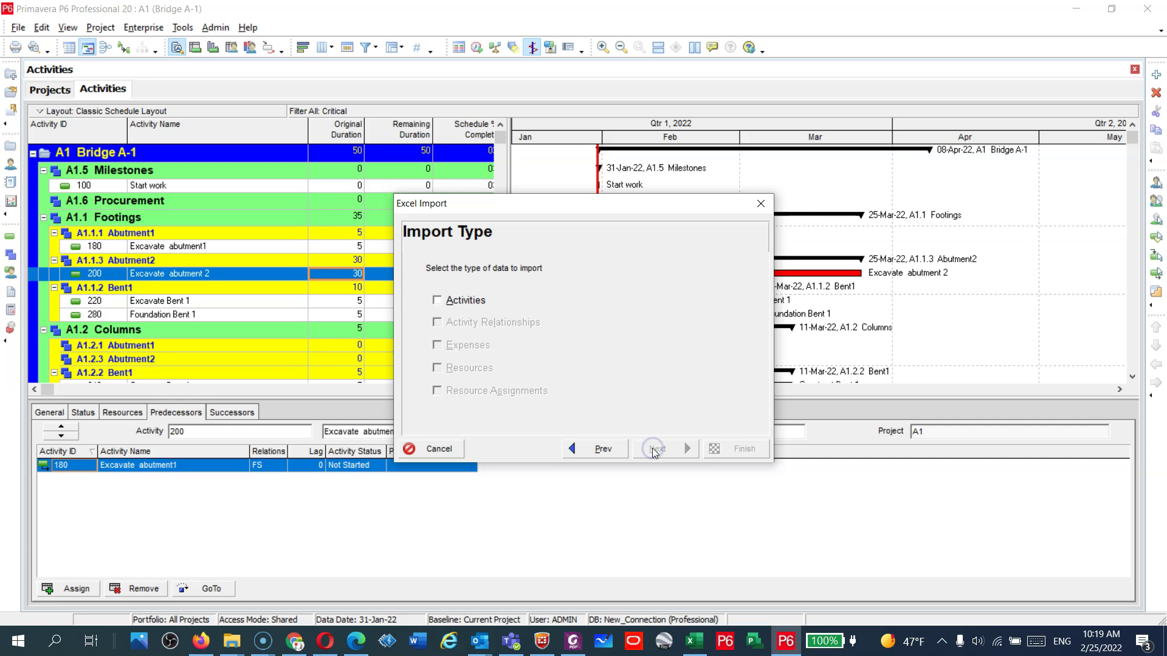
{"action": "left_click", "coordinate": [452, 302]}
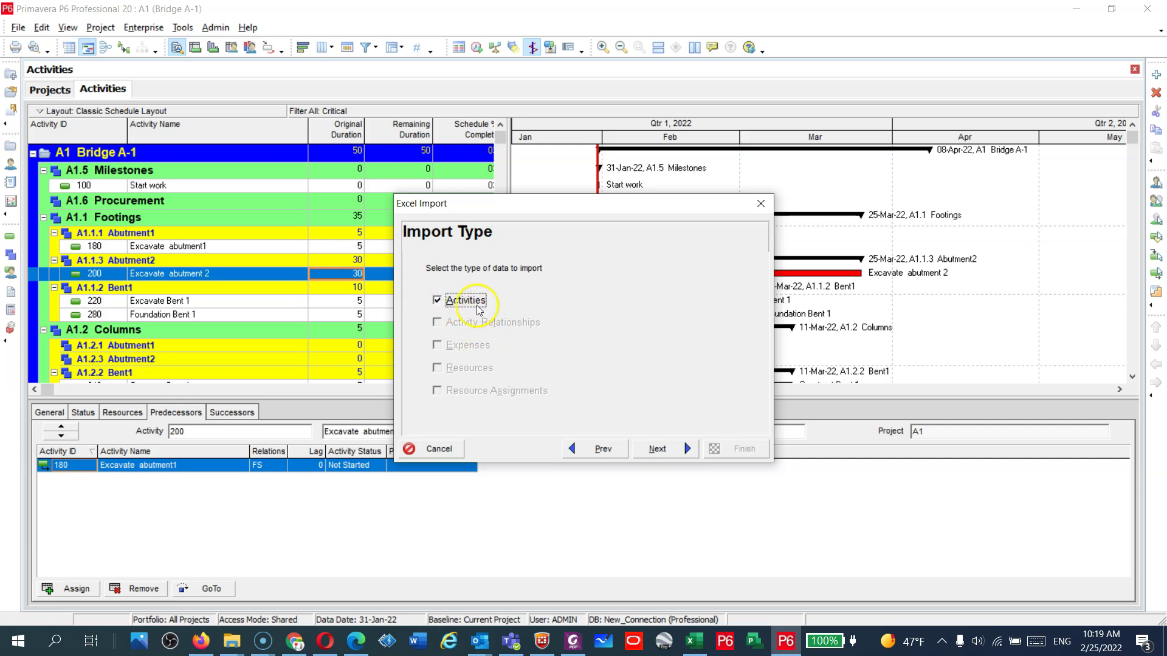
{"action": "left_click", "coordinate": [658, 450]}
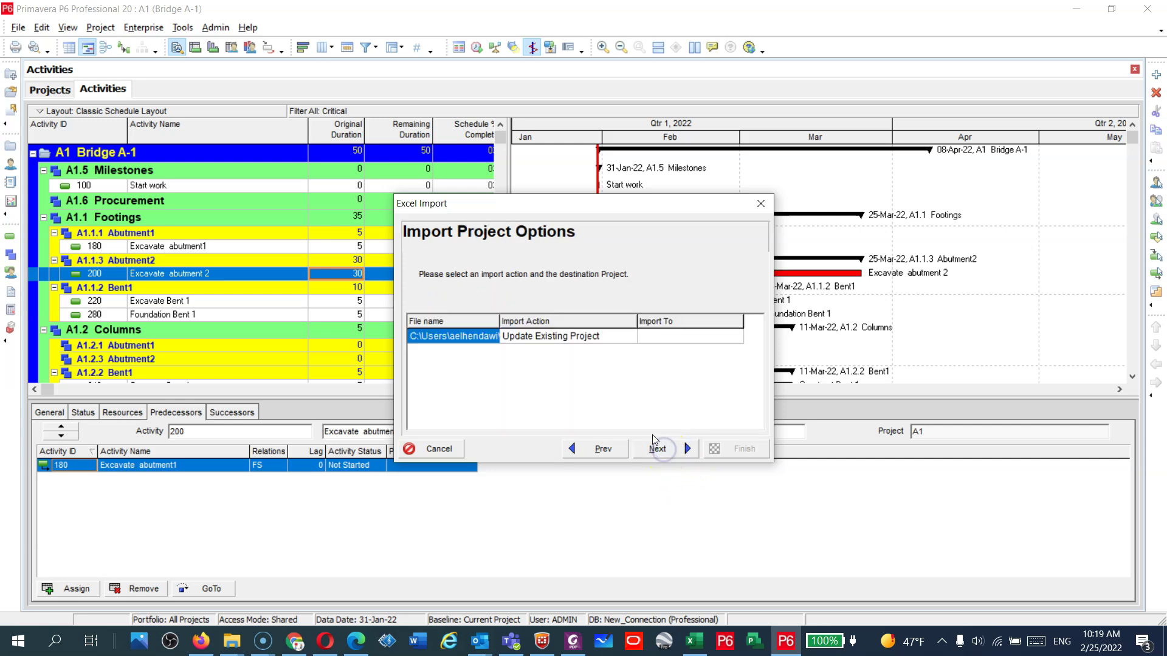
{"action": "left_click", "coordinate": [678, 339]}
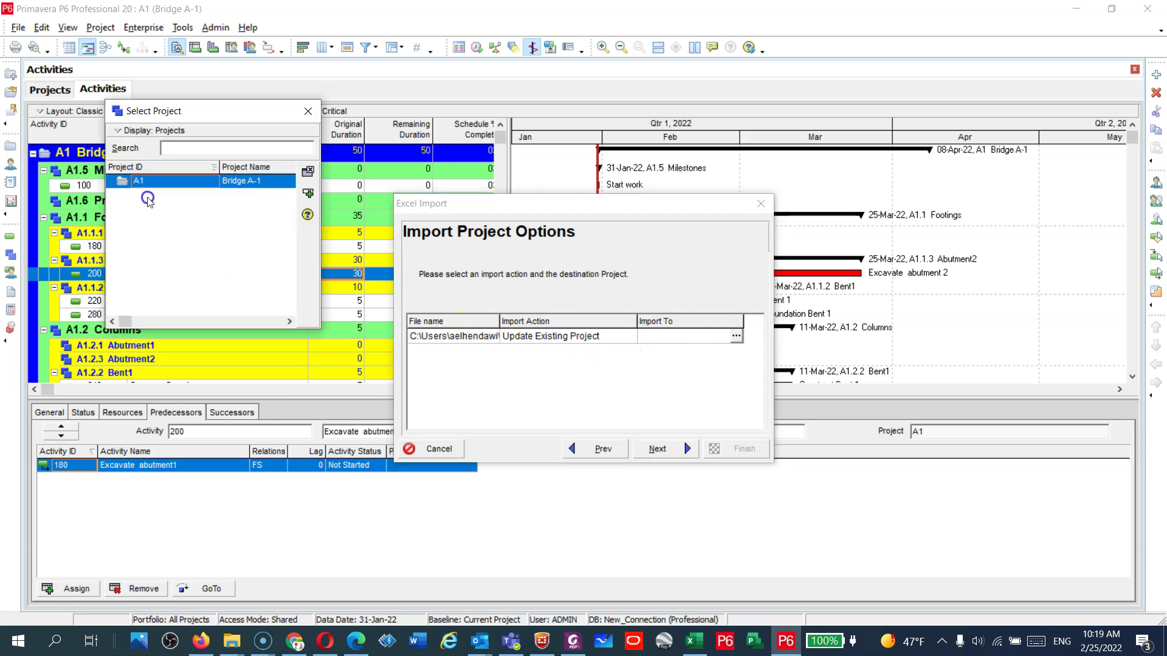
{"action": "double_click", "coordinate": [151, 187]}
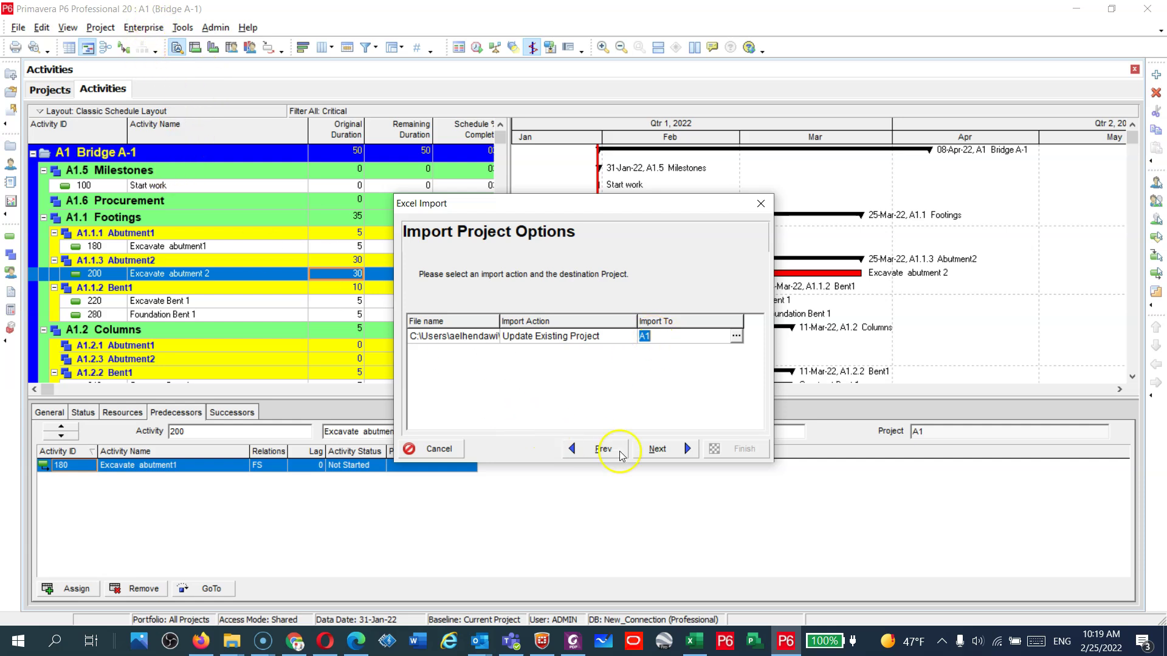
{"action": "left_click", "coordinate": [639, 450]}
{"action": "left_click", "coordinate": [739, 449]}
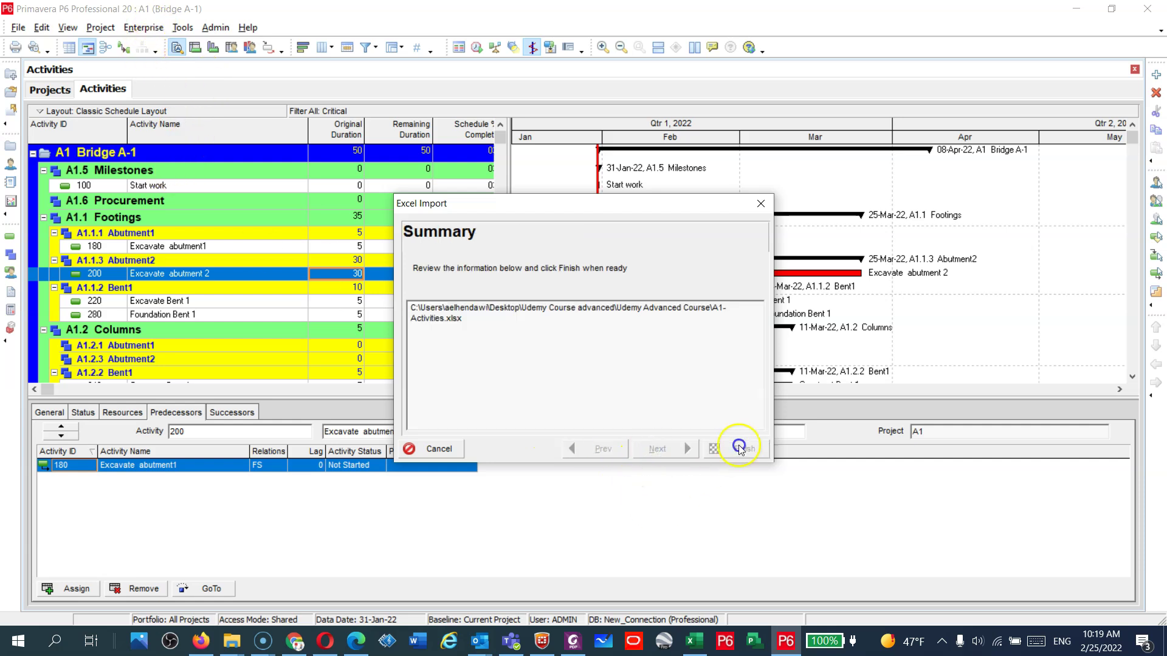
Acknowledge the finished import and widen the activity table to show Start dates
{"action": "left_click", "coordinate": [734, 449]}
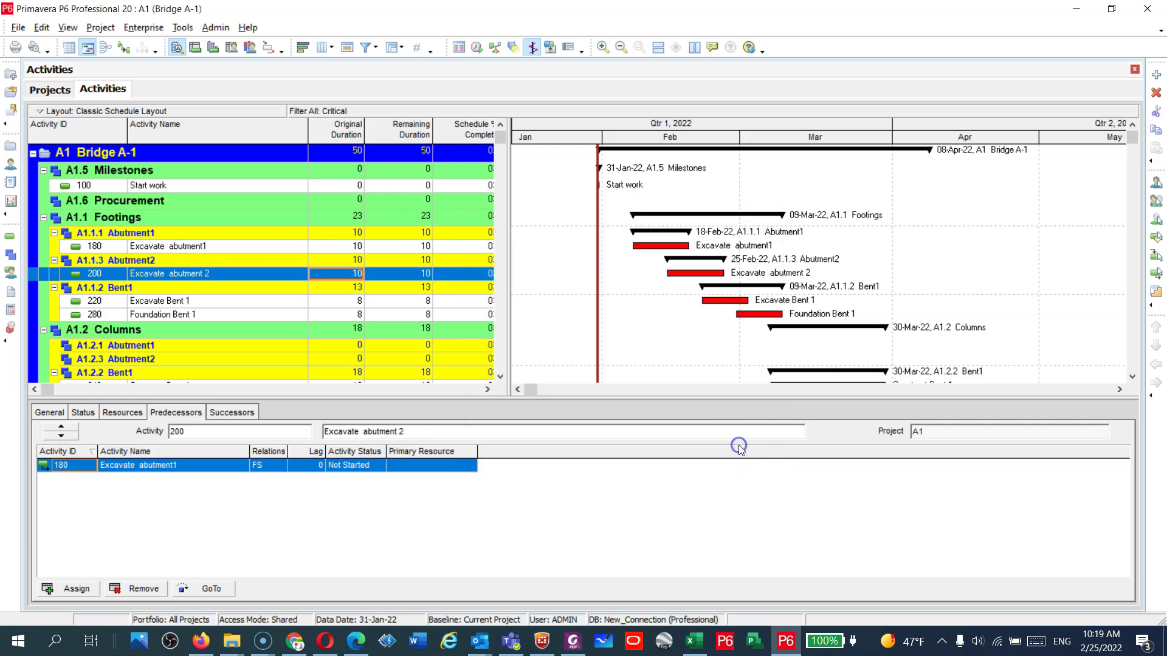
{"action": "left_click", "coordinate": [403, 128]}
{"action": "scroll", "coordinate": [382, 255], "scroll_direction": "down", "scroll_amount": 2}
{"action": "scroll", "coordinate": [369, 263], "scroll_direction": "down", "scroll_amount": 3}
{"action": "scroll", "coordinate": [370, 262], "scroll_direction": "up", "scroll_amount": 6}
{"action": "left_click", "coordinate": [504, 306]}
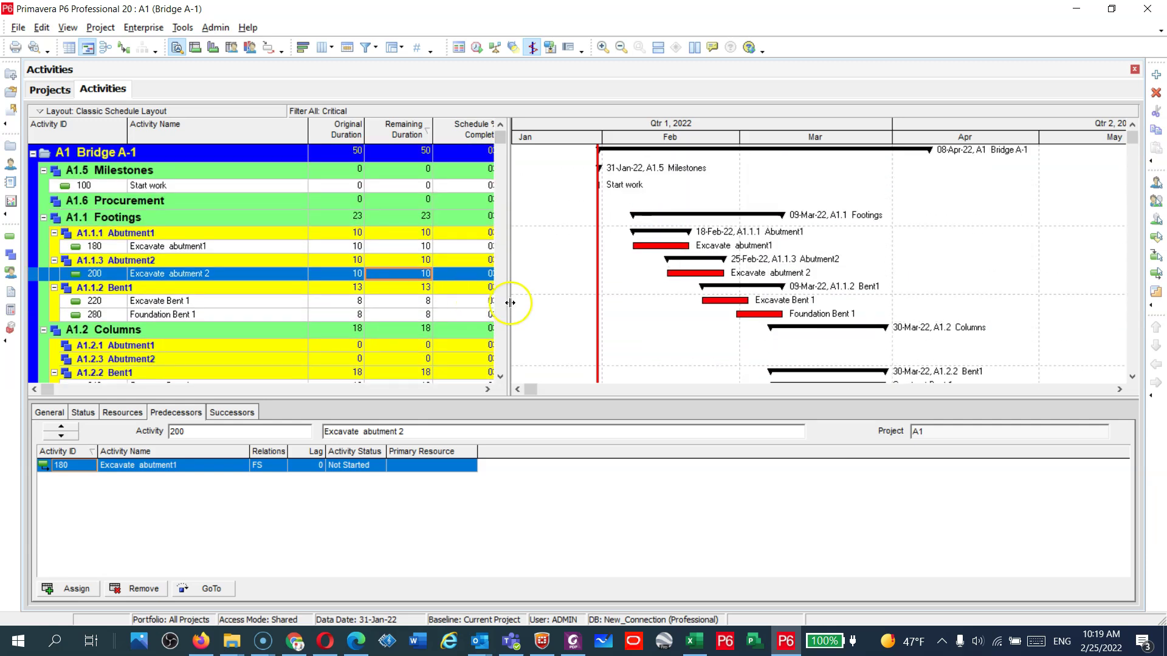
{"action": "left_click_drag", "start_coordinate": [510, 303], "coordinate": [559, 314]}
Reschedule the project with F9 and zoom the Gantt timescale out to January–July
{"action": "left_click", "coordinate": [372, 260]}
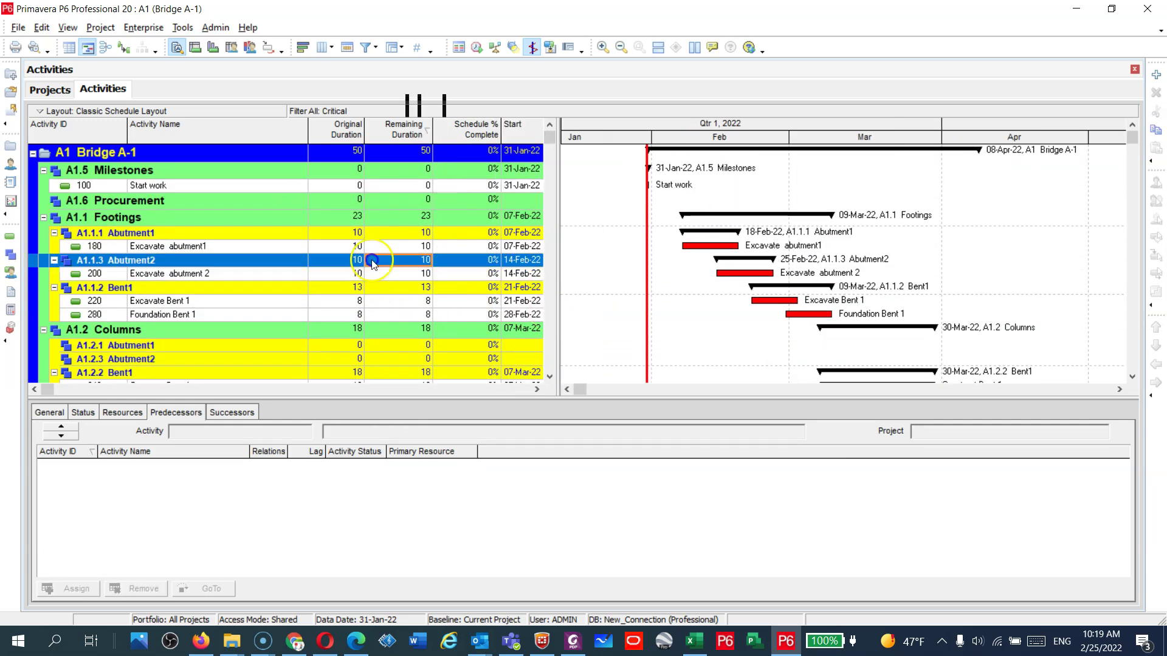
{"action": "key", "text": "F9"}
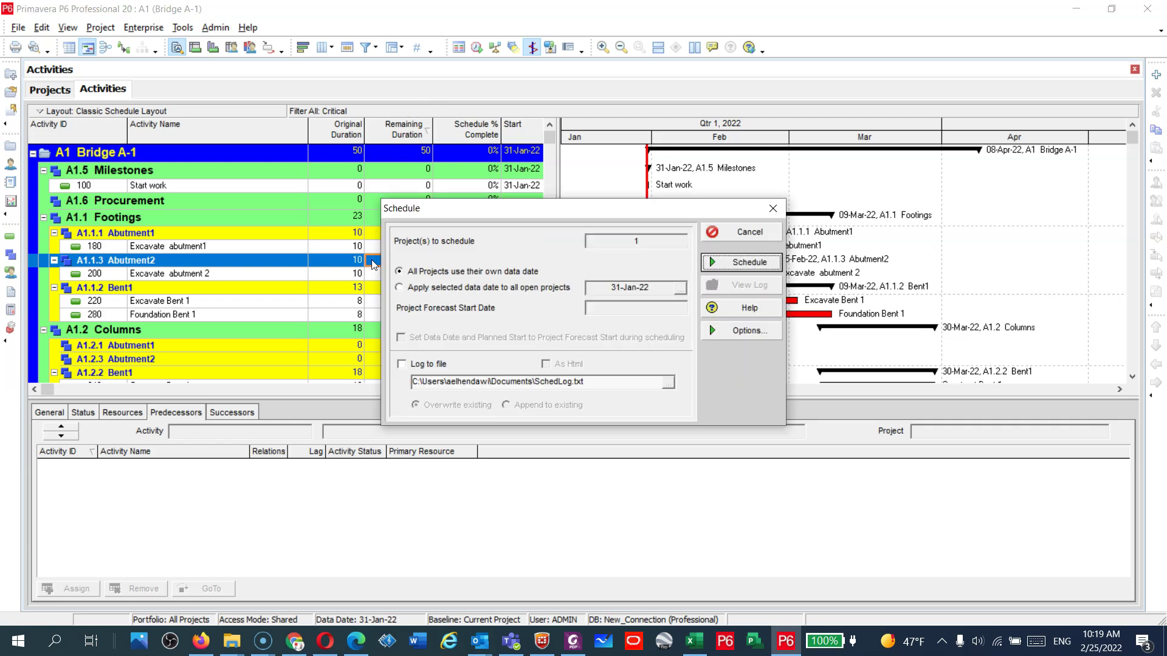
{"action": "left_click", "coordinate": [581, 210]}
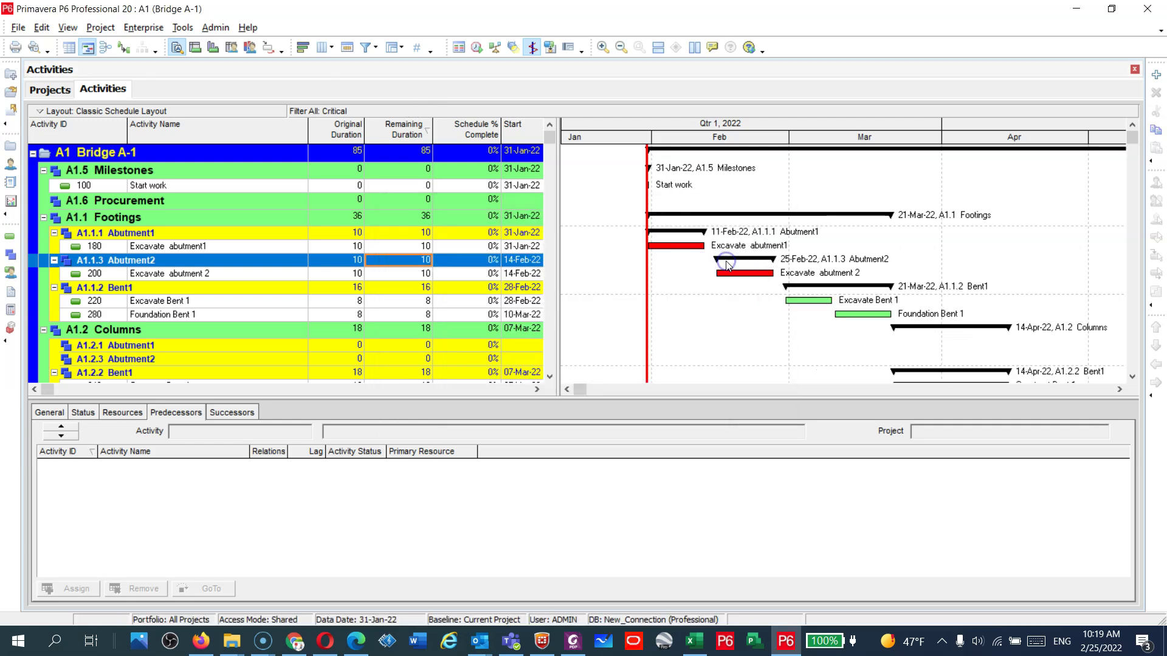
{"action": "left_click_drag", "start_coordinate": [896, 128], "coordinate": [717, 114]}
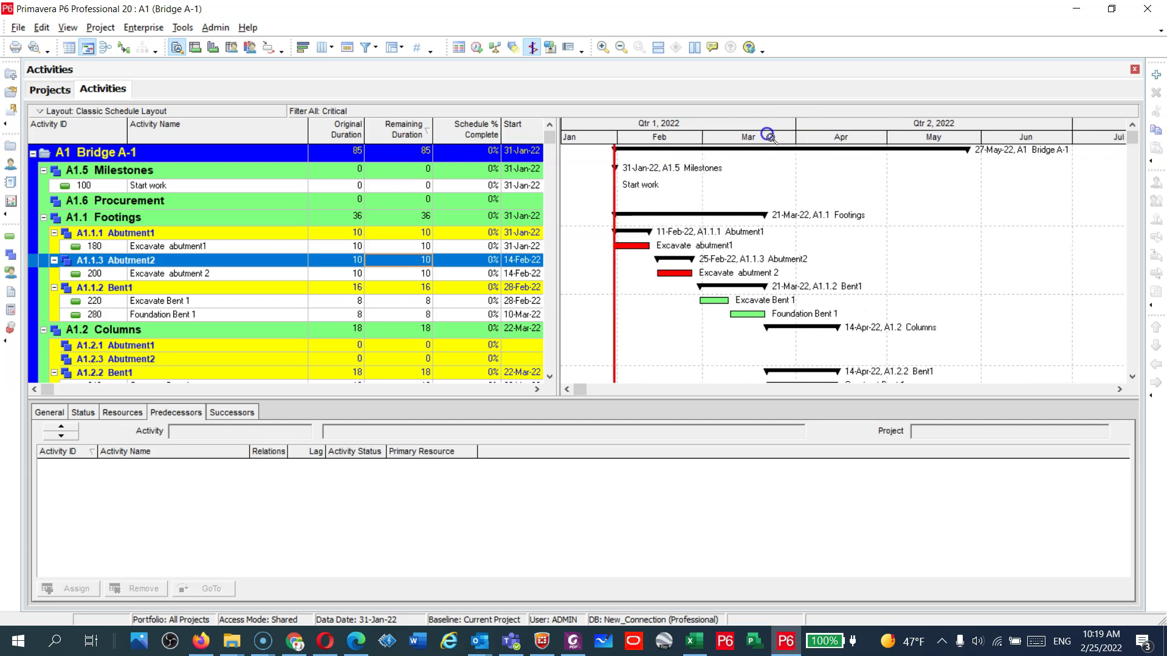
{"action": "scroll", "coordinate": [822, 243], "scroll_direction": "down", "scroll_amount": 5}
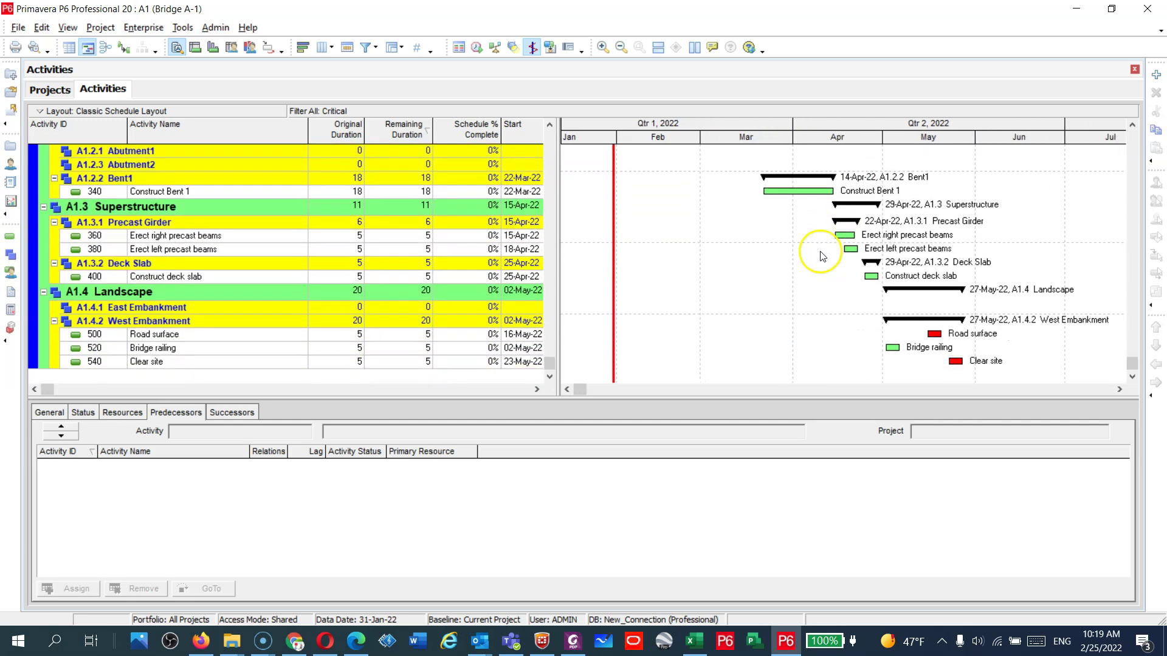
{"action": "scroll", "coordinate": [822, 255], "scroll_direction": "up", "scroll_amount": 5}
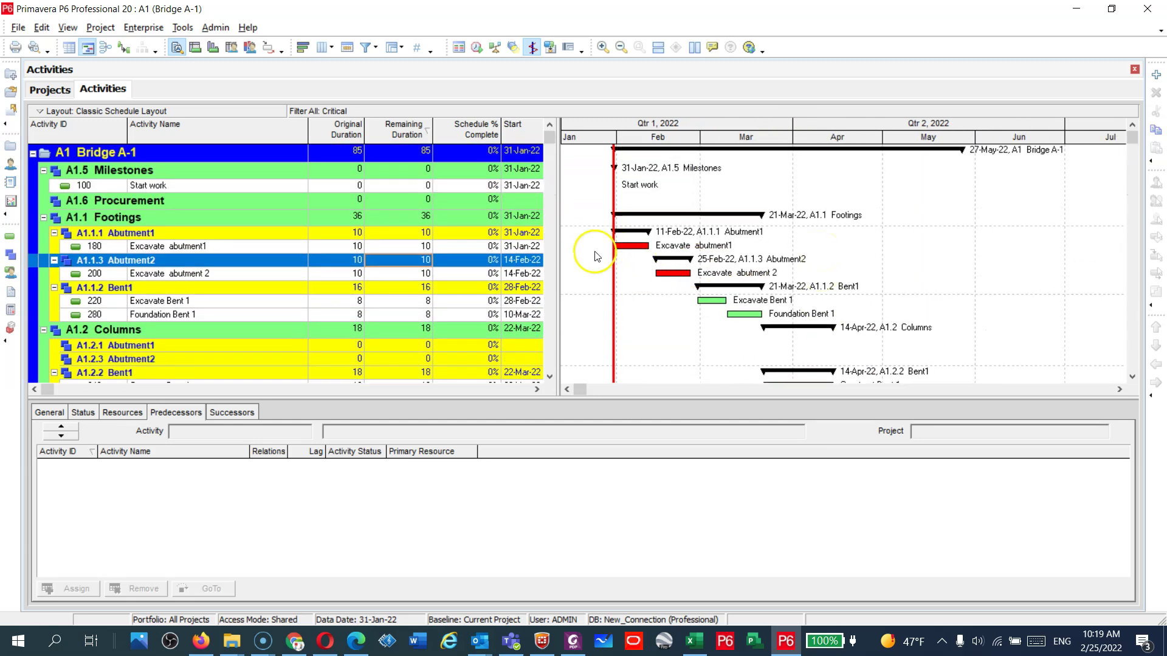
{"action": "key", "text": "Down"}
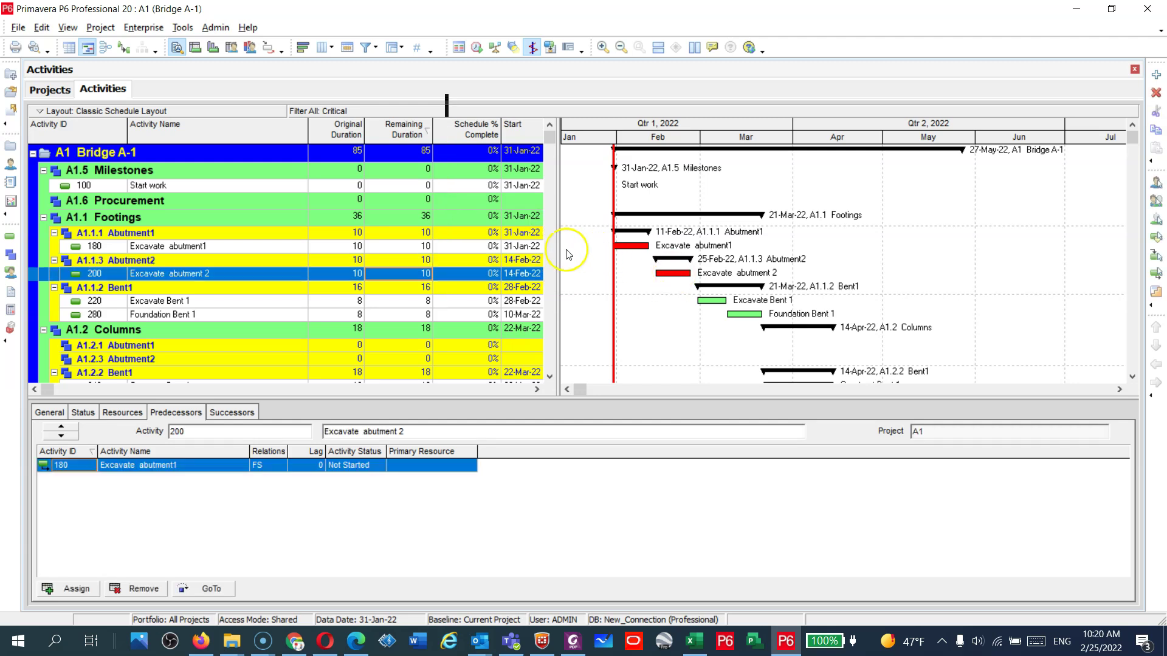
Show the Finish and Total Float columns and check Bridge A-1's 27-May-22 finish
{"action": "left_click_drag", "start_coordinate": [558, 254], "coordinate": [698, 263]}
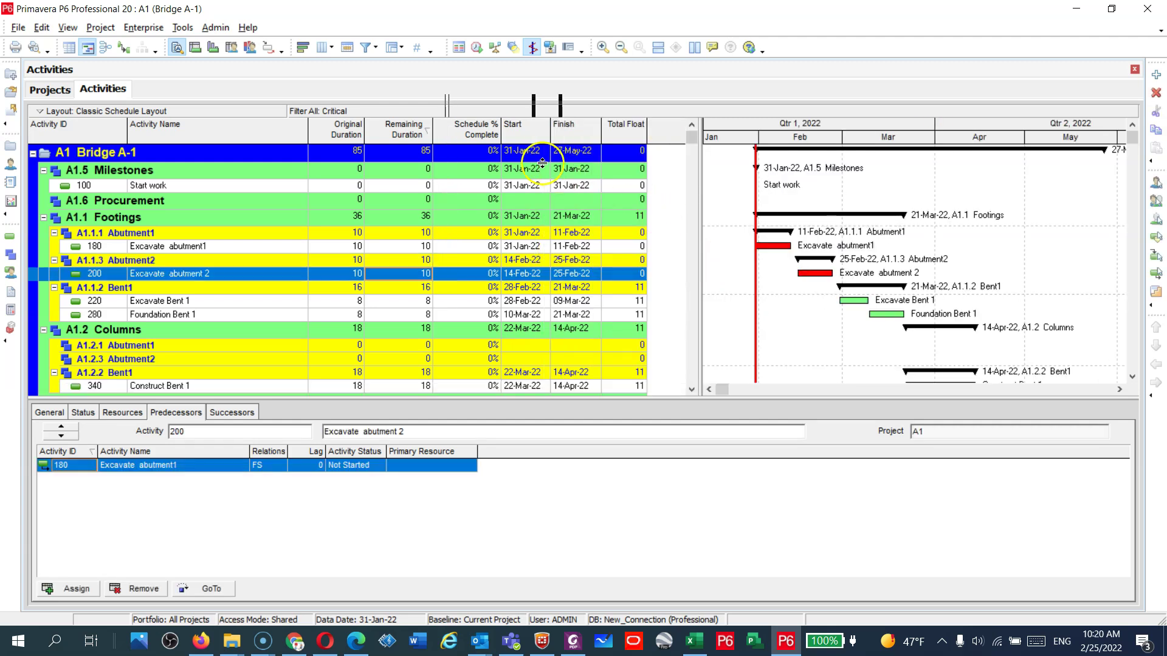
{"action": "left_click", "coordinate": [526, 152]}
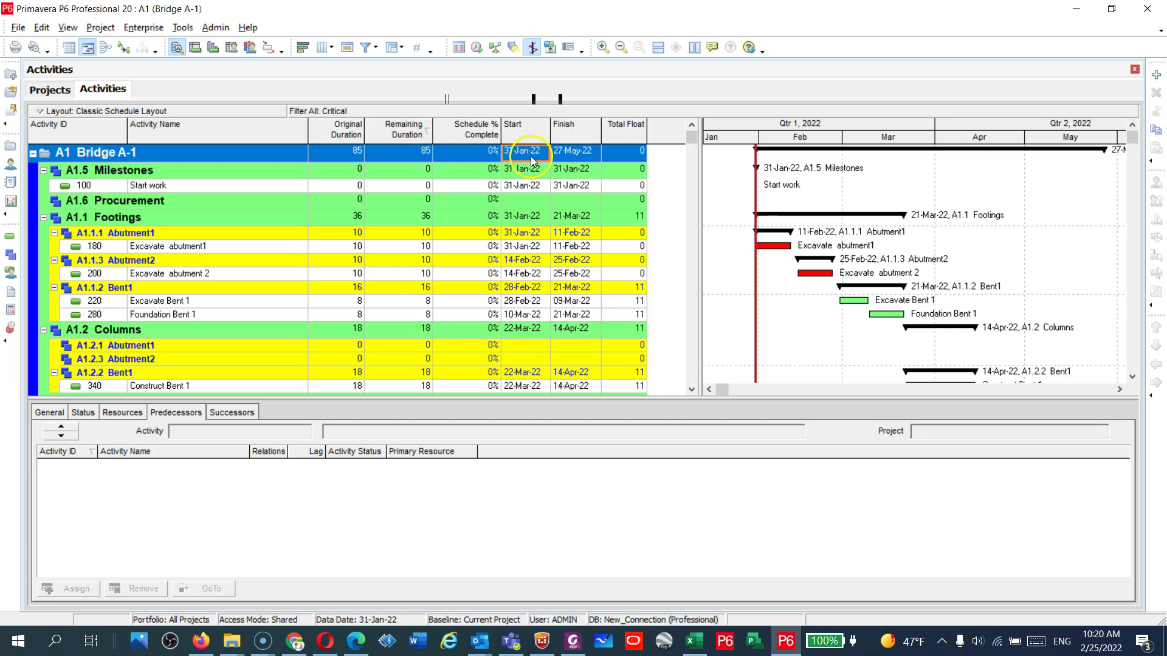
{"action": "scroll", "coordinate": [783, 237], "scroll_direction": "down", "scroll_amount": 2}
{"action": "scroll", "coordinate": [793, 242], "scroll_direction": "down", "scroll_amount": 3}
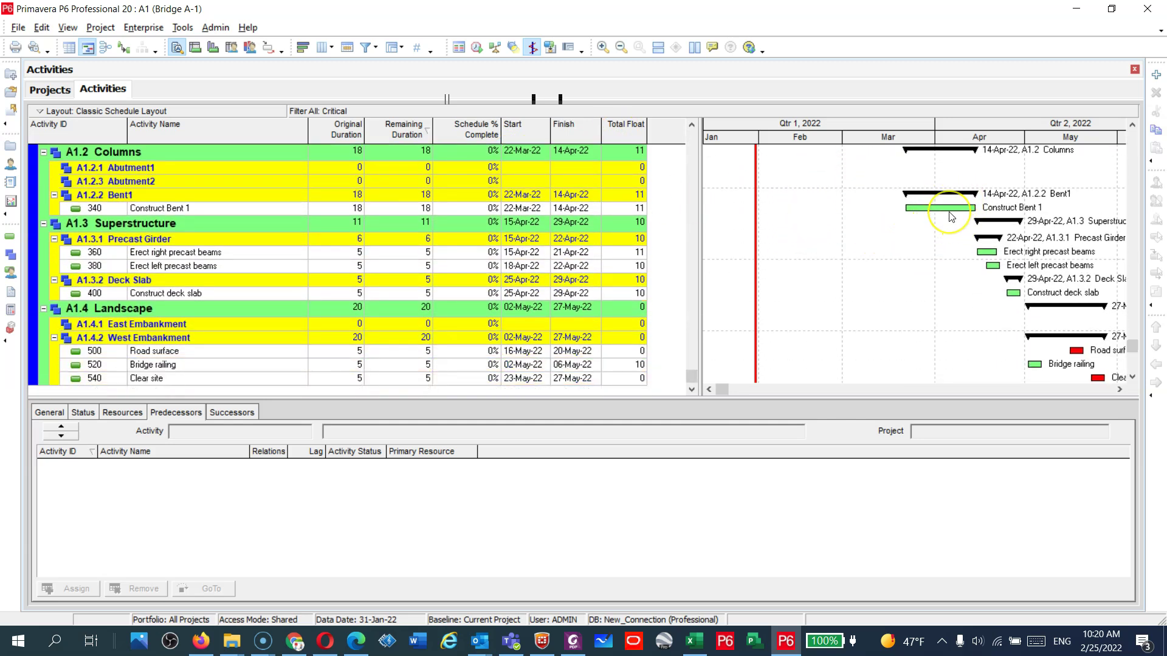
{"action": "scroll", "coordinate": [950, 214], "scroll_direction": "up", "scroll_amount": 5}
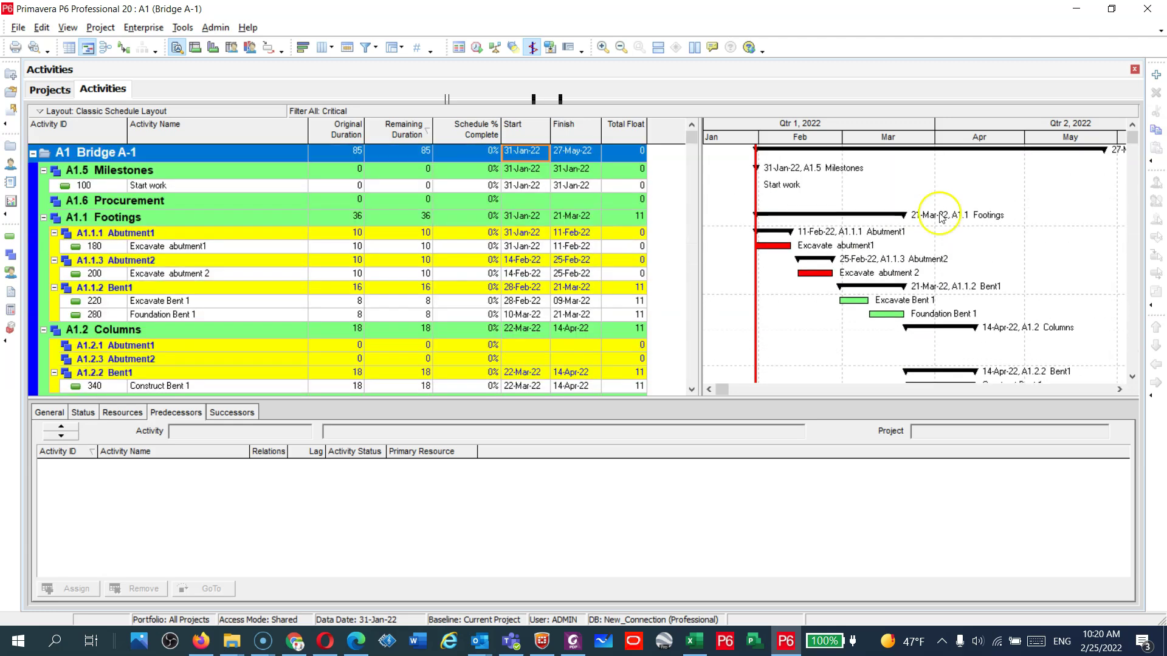
Review activities 180 and 200 to confirm Excavate abutment 2 is critical
{"action": "left_click", "coordinate": [778, 248]}
{"action": "left_click", "coordinate": [806, 272]}
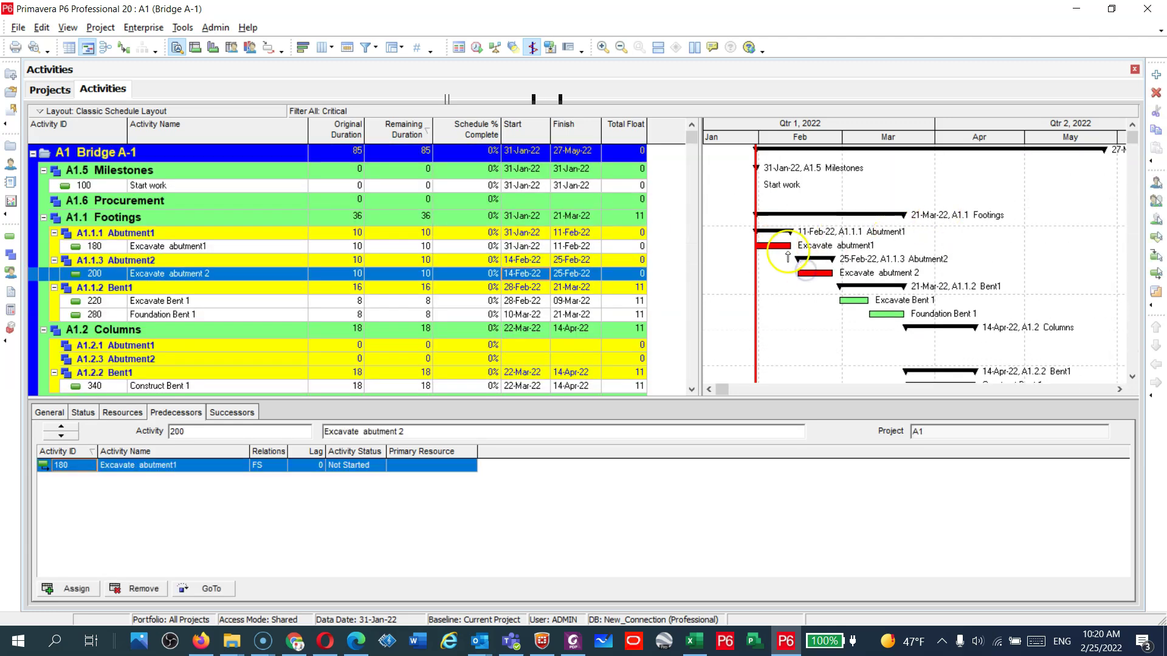
{"action": "left_click", "coordinate": [784, 249]}
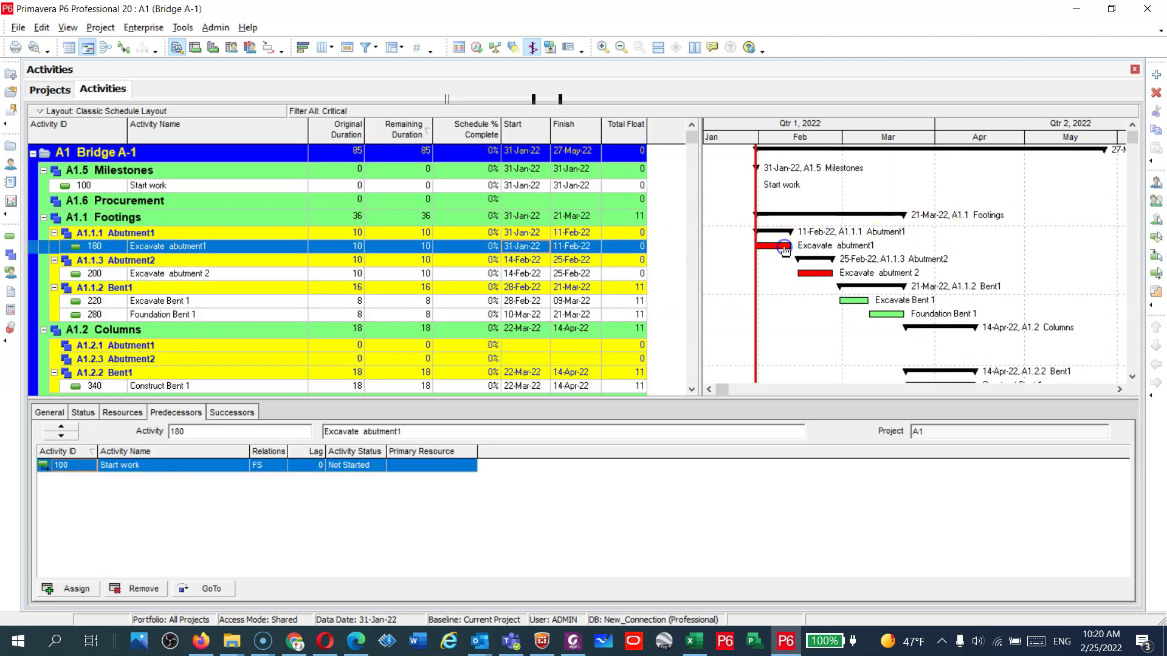
{"action": "left_click", "coordinate": [521, 202]}
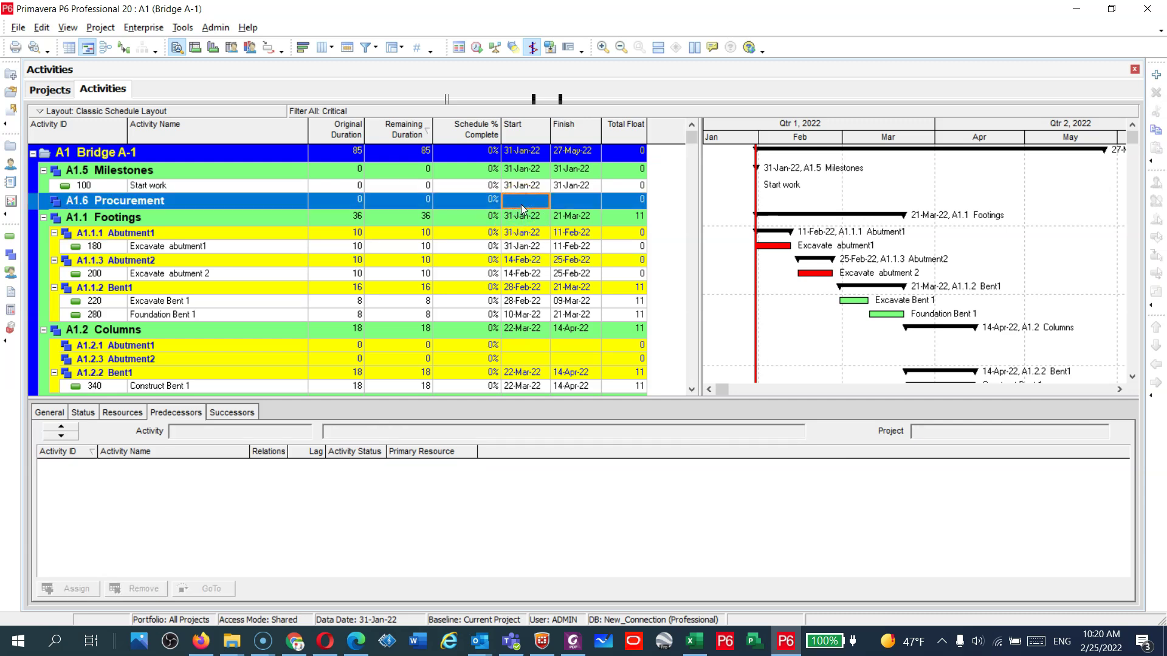